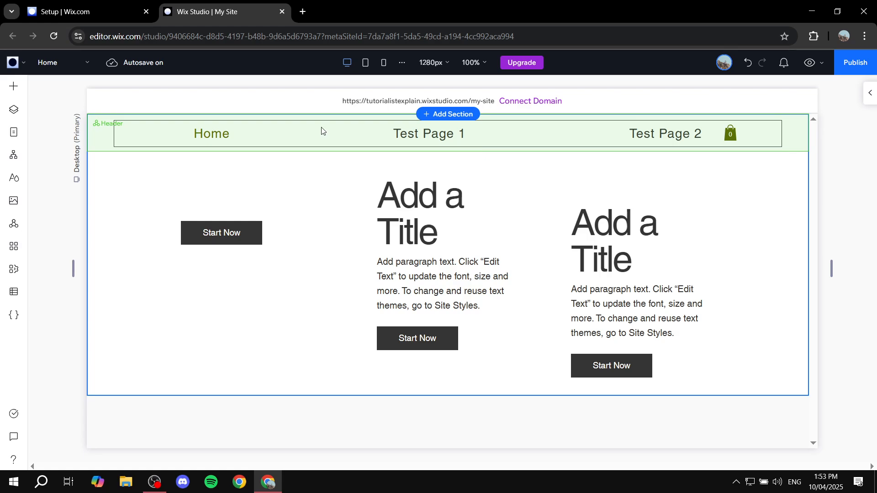
Delete the existing horizontal menu from the site header.
click(334, 138)
click(338, 136)
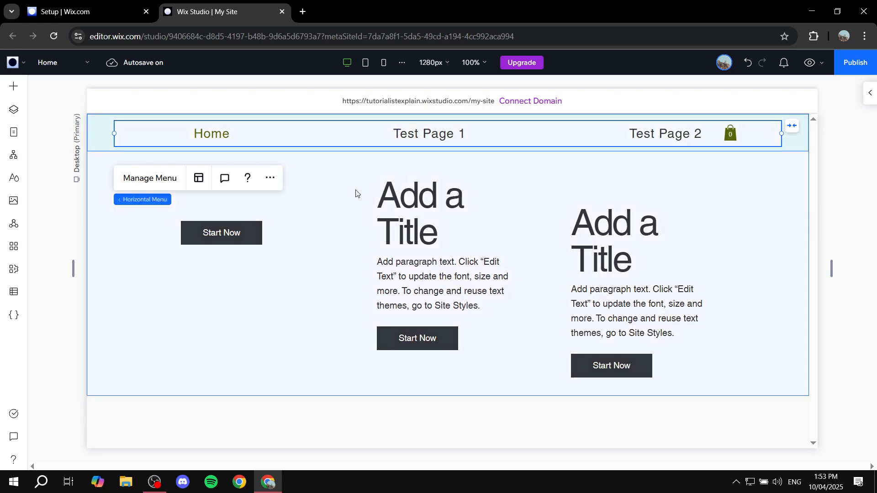
click(344, 193)
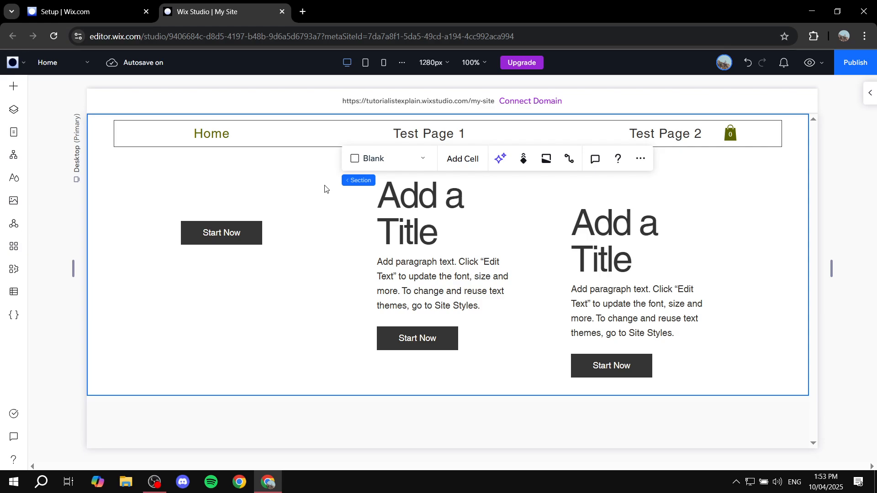
click(297, 137)
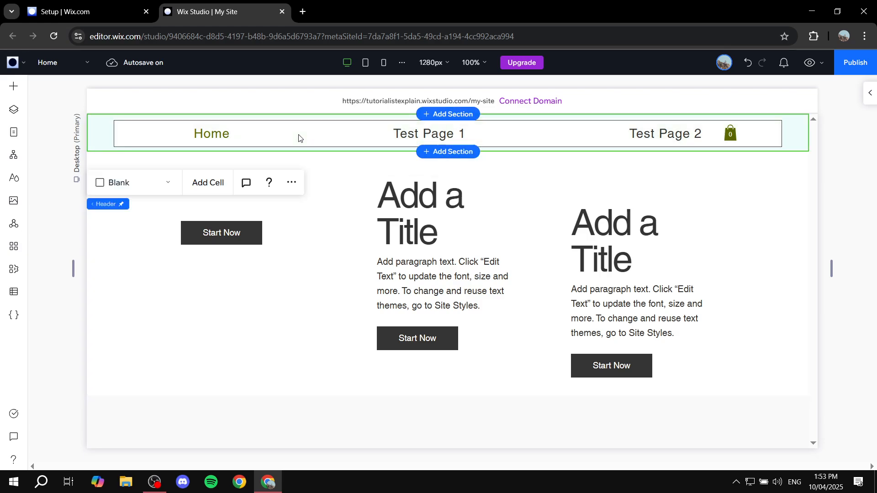
click(300, 138)
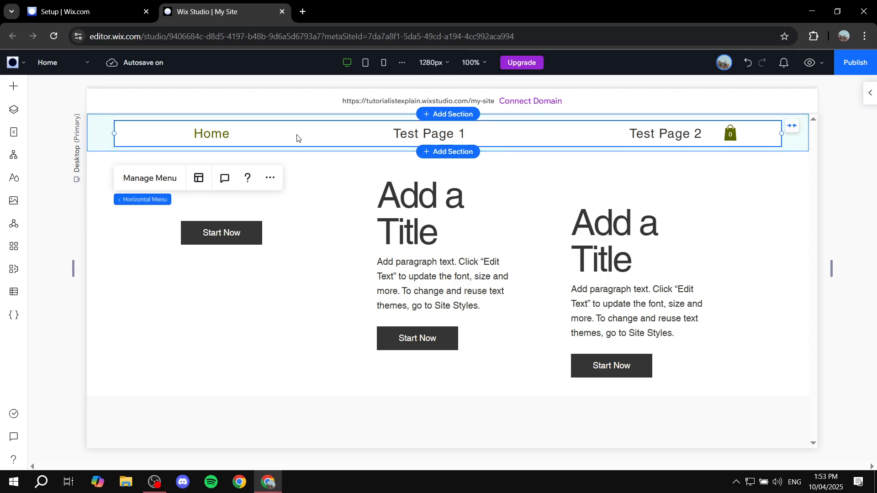
key(Delete)
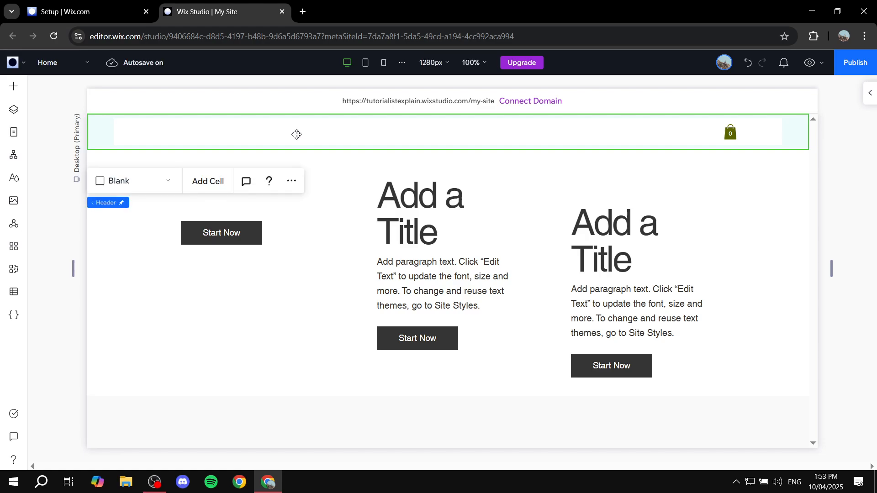
Add the underlined Home, About, Work, Contact horizontal menu design to the header and stretch it across the header.
mouse_move(298, 138)
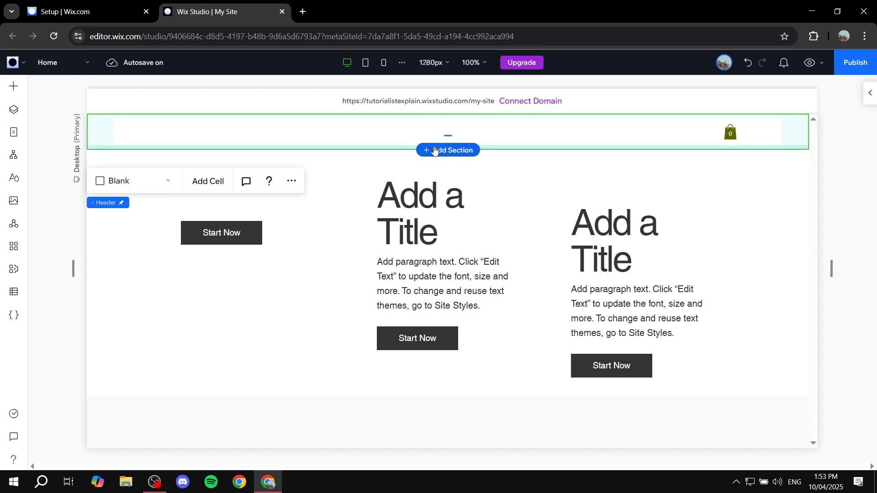
click(14, 87)
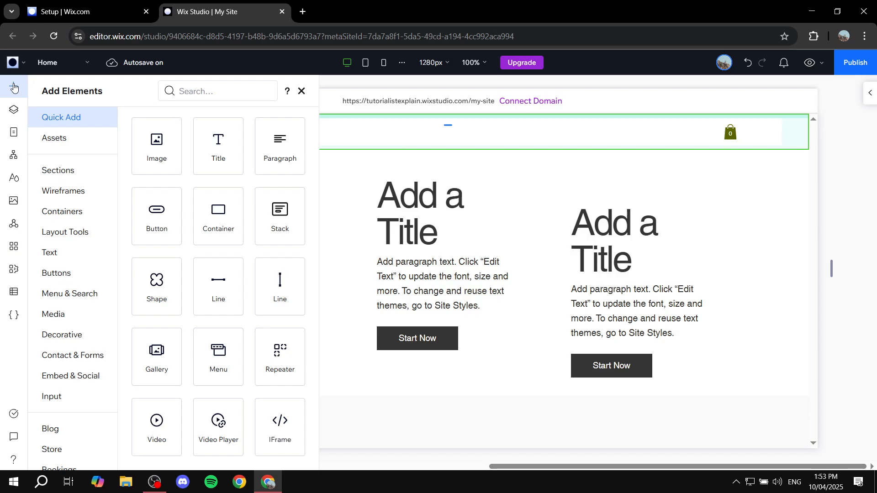
scroll(82, 191, down, 1)
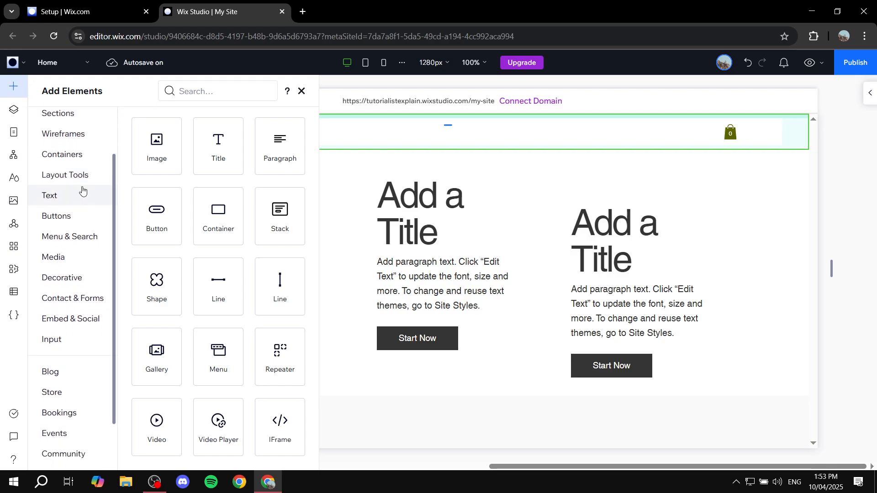
scroll(83, 191, down, 1)
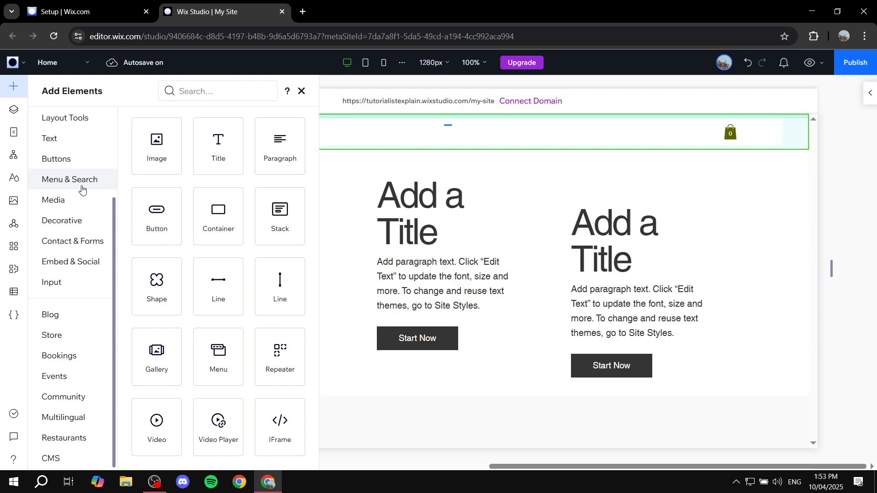
scroll(82, 191, up, 2)
scroll(82, 191, down, 2)
scroll(91, 179, up, 2)
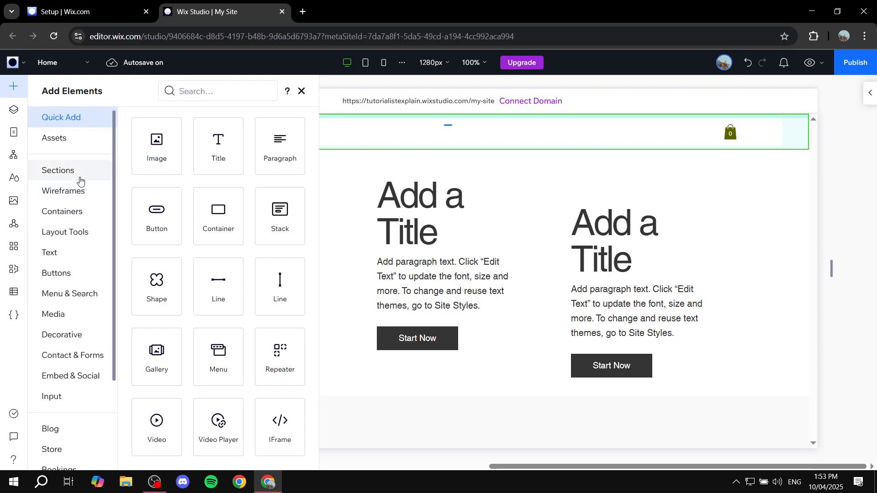
click(68, 296)
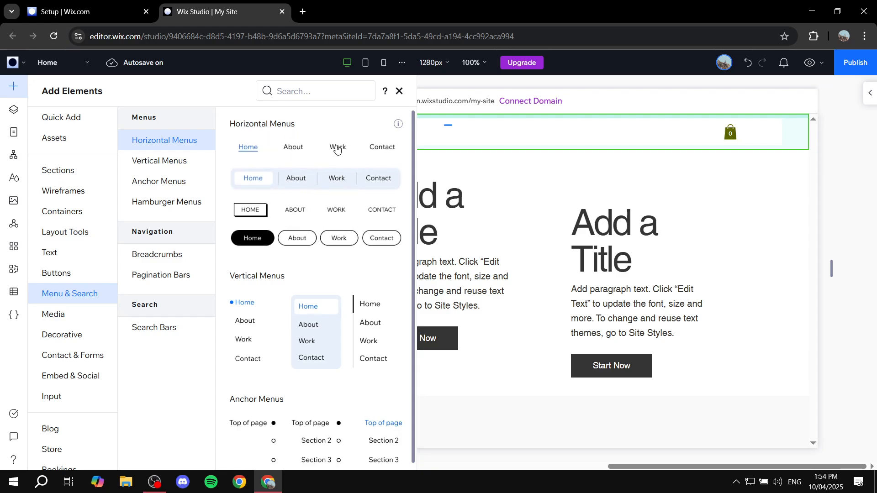
drag(318, 151, 462, 136)
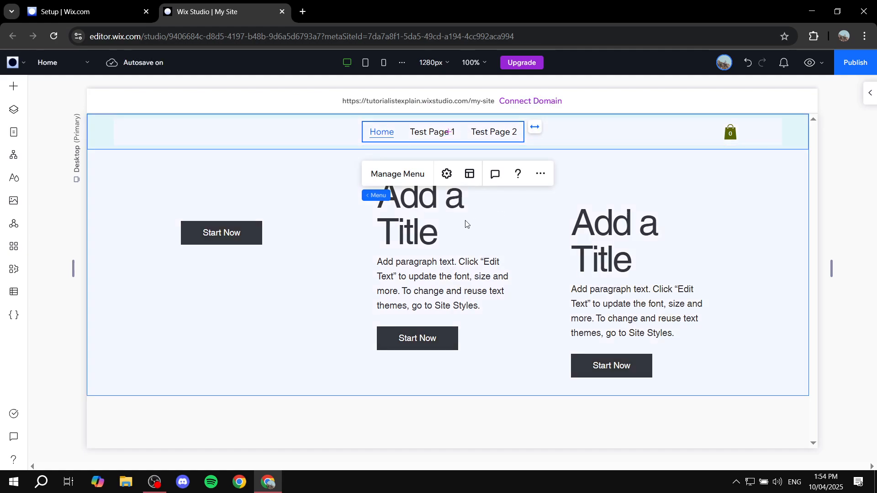
click(534, 128)
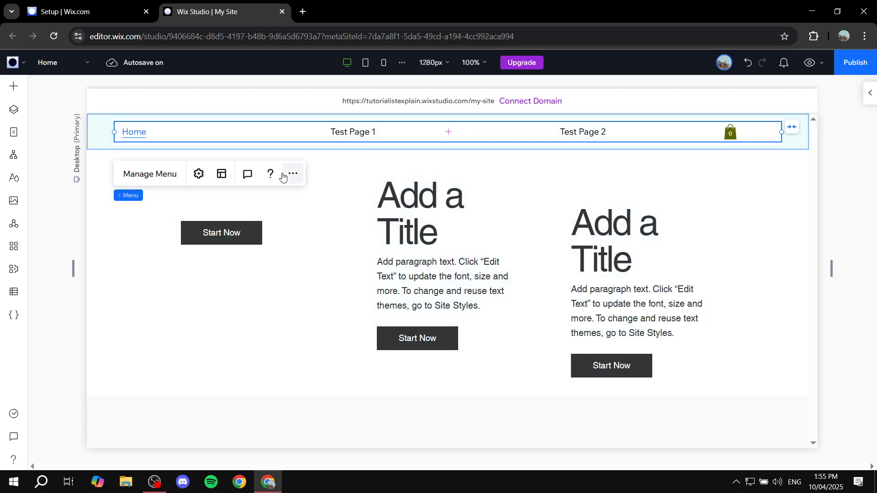
Add a Dropdown item to the header menu, keeping its default name.
click(161, 176)
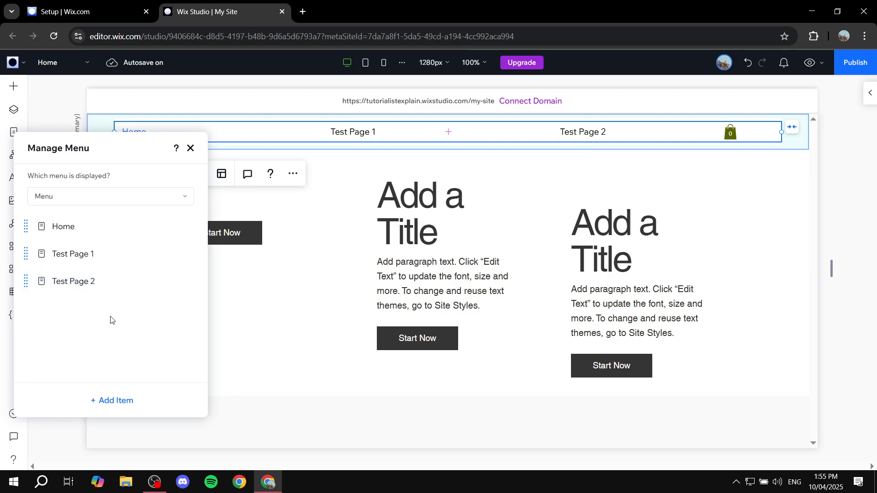
click(116, 401)
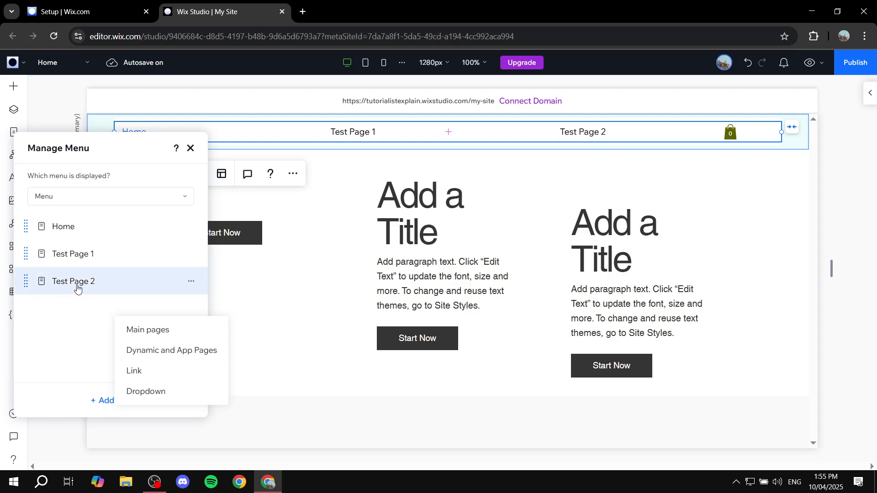
click(120, 400)
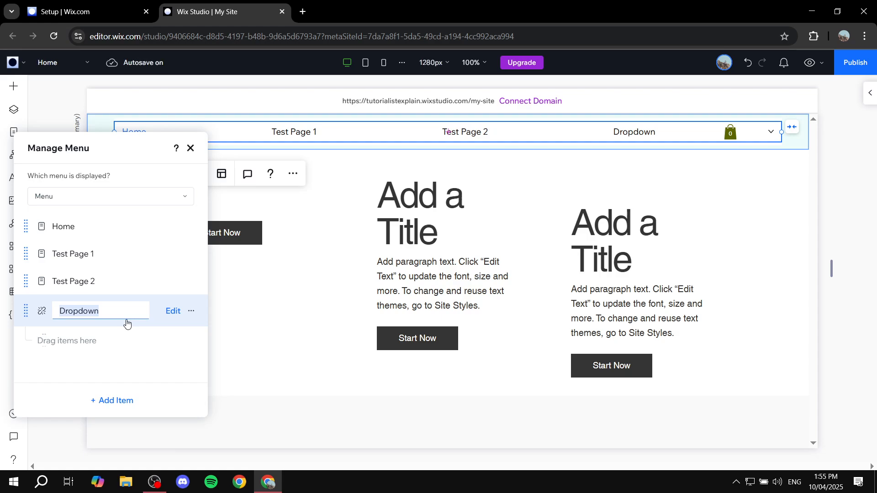
click(118, 375)
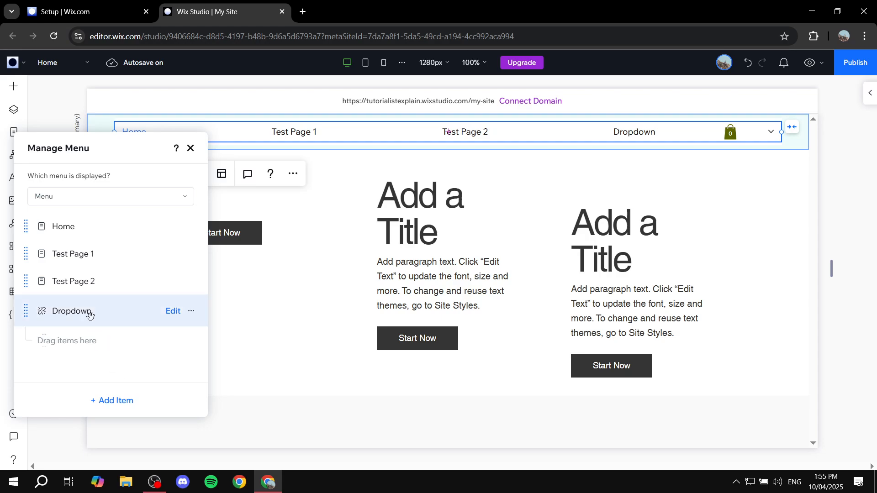
Place Test Page 2 below the Dropdown item and nest it as a subitem of Dropdown.
drag(42, 289, 55, 332)
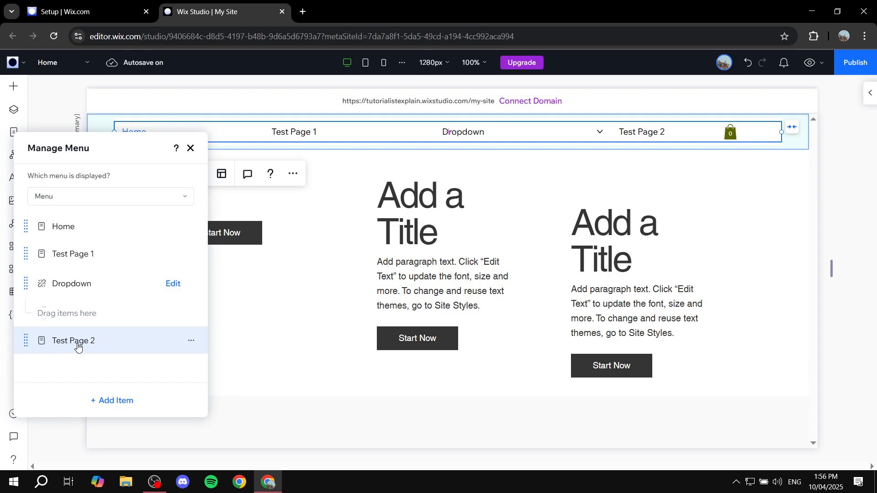
click(190, 343)
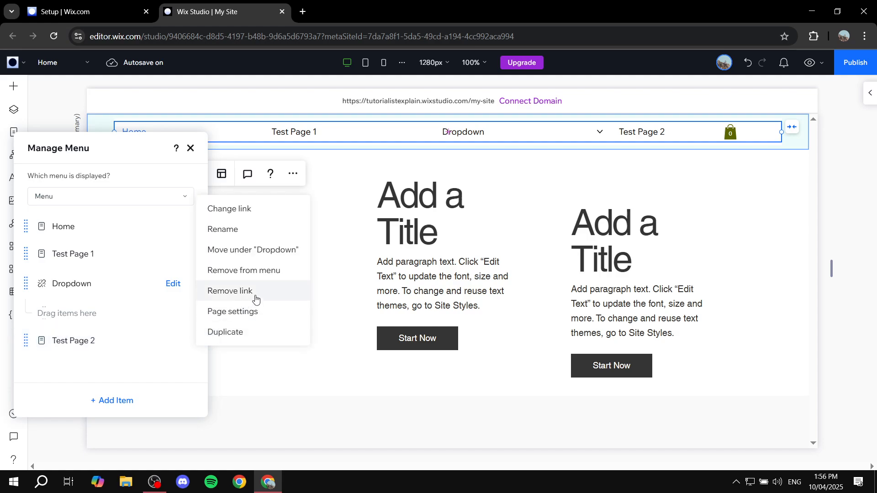
click(250, 249)
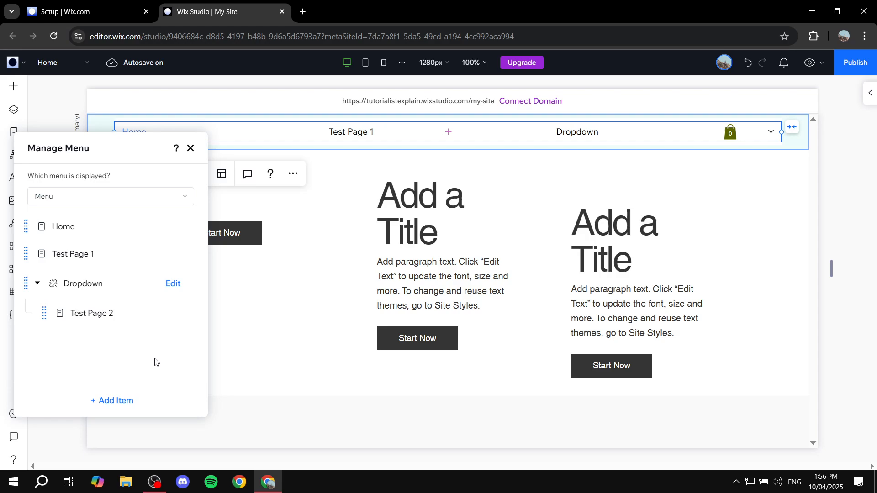
click(114, 405)
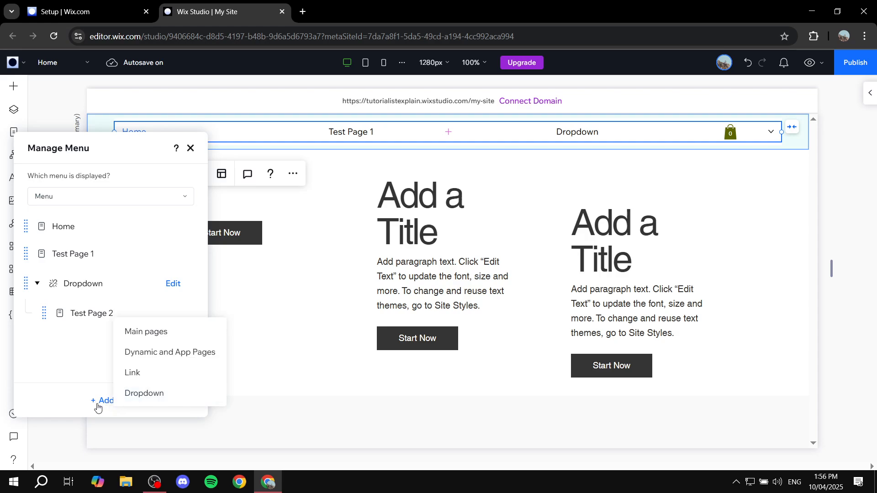
click(157, 332)
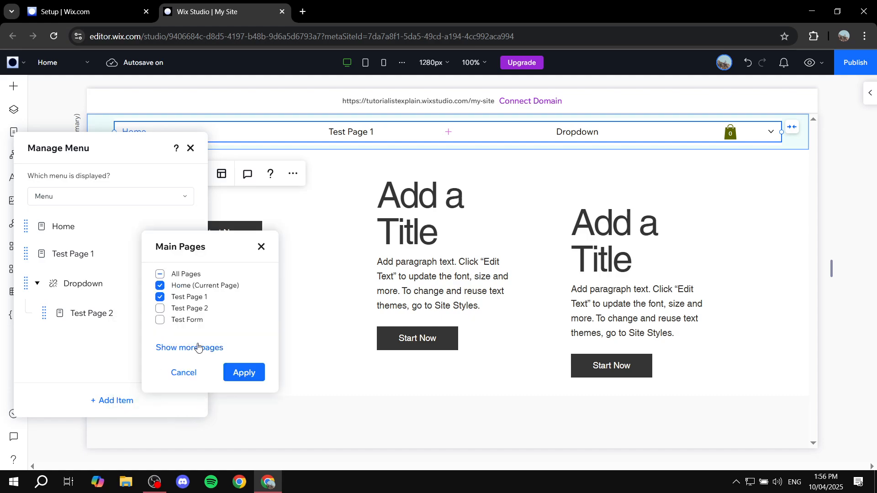
click(161, 321)
click(189, 348)
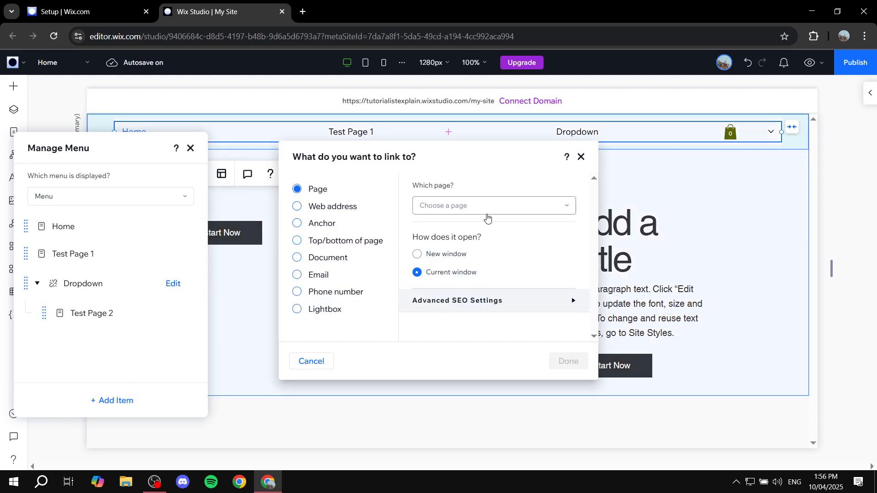
click(484, 206)
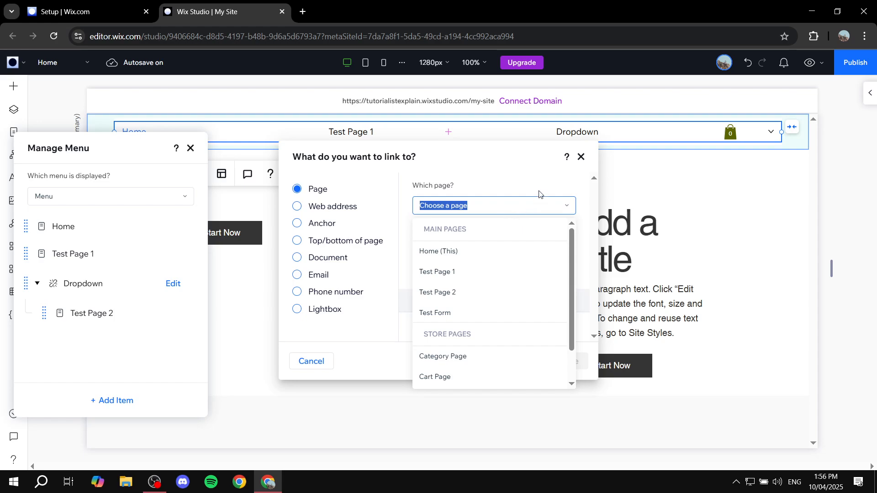
click(529, 180)
click(580, 157)
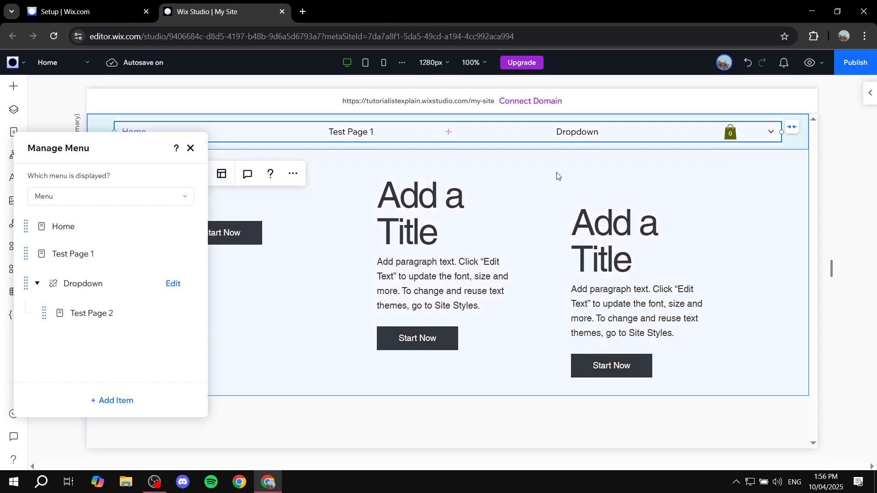
Add the Test Form main page to the menu and reorder it between Test Page 1 and Dropdown.
click(106, 396)
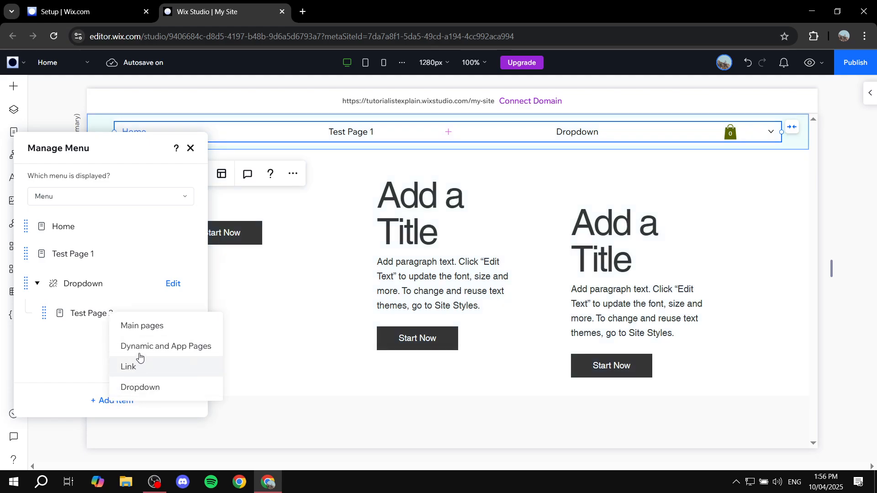
click(141, 329)
click(155, 314)
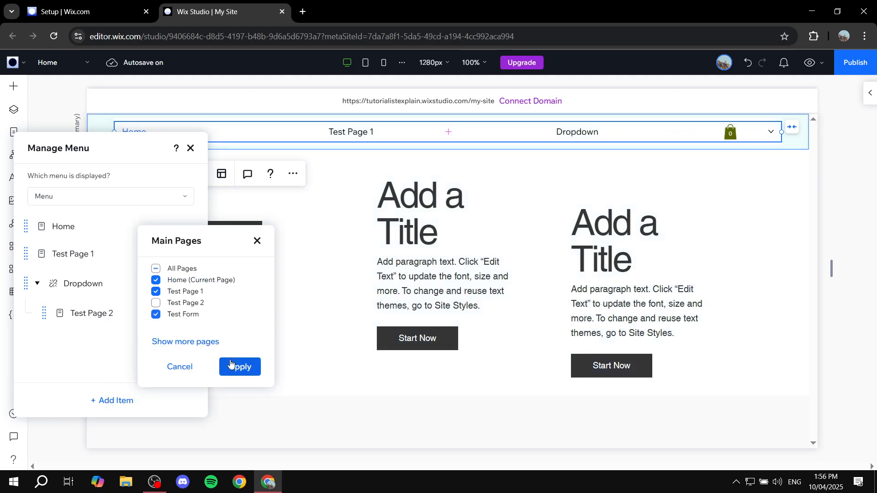
click(239, 367)
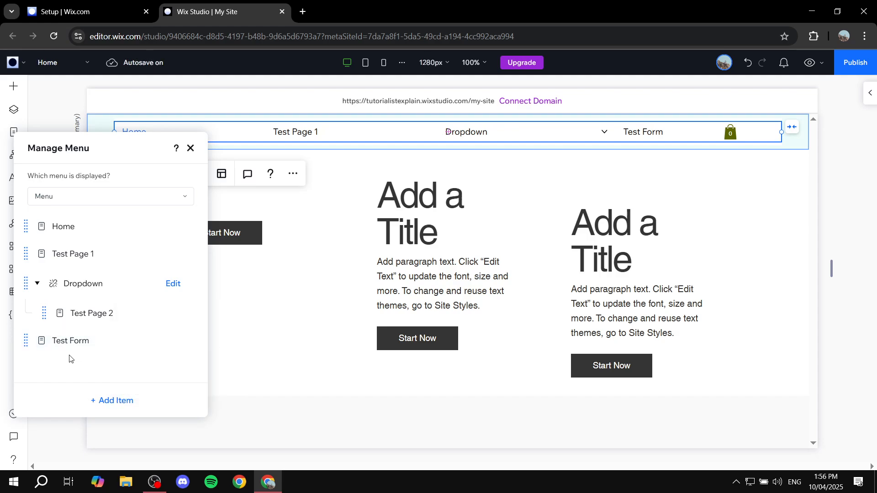
drag(26, 341, 29, 280)
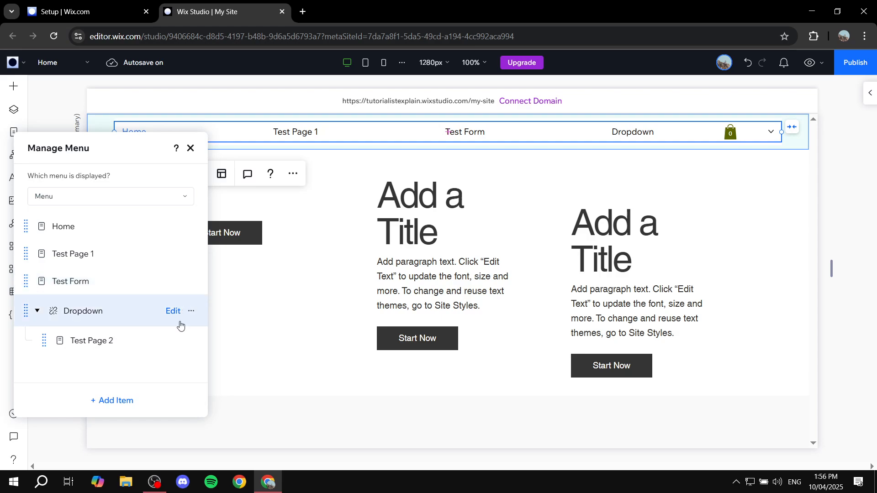
Add a menu item that links to the store's Category Page.
click(100, 401)
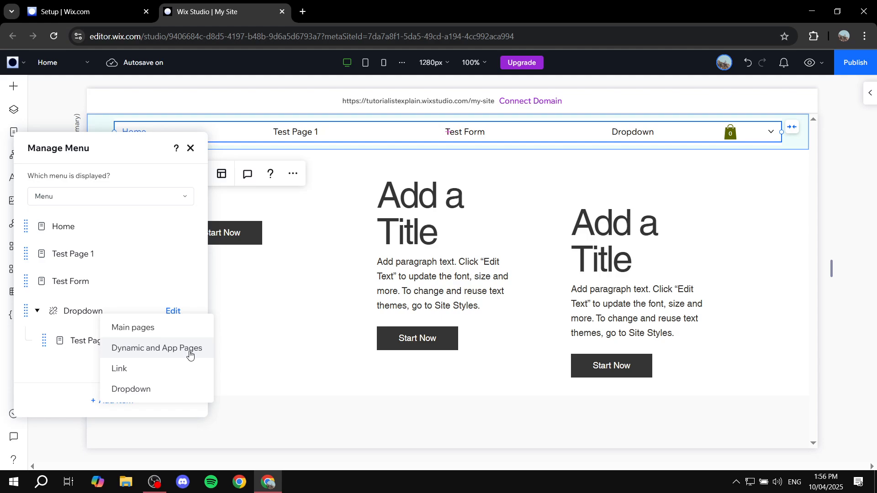
click(135, 329)
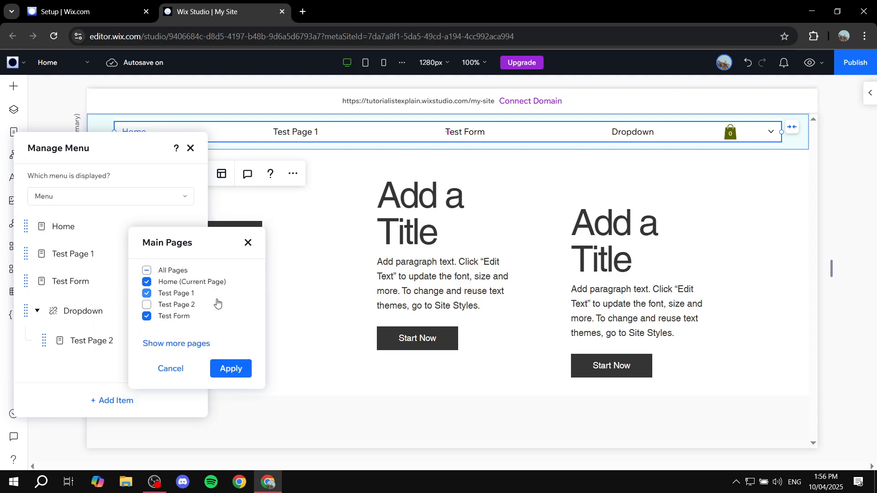
click(192, 344)
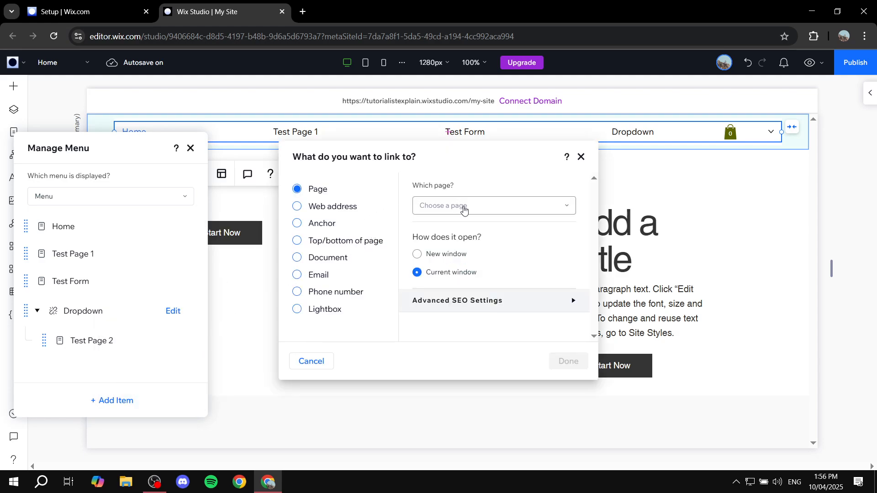
click(464, 207)
scroll(493, 315, down, 2)
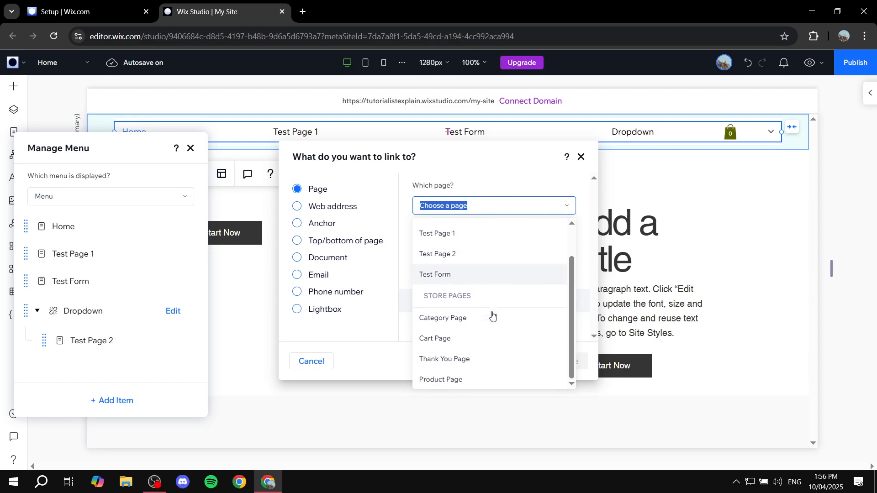
click(449, 319)
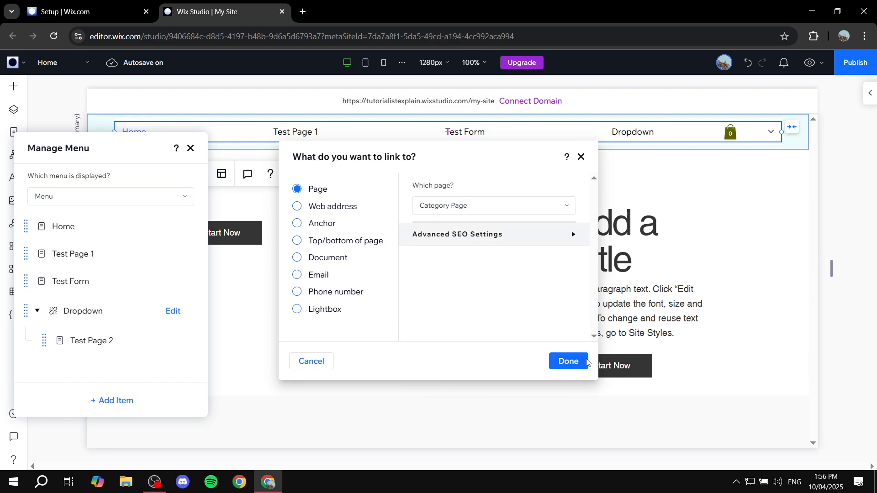
click(570, 360)
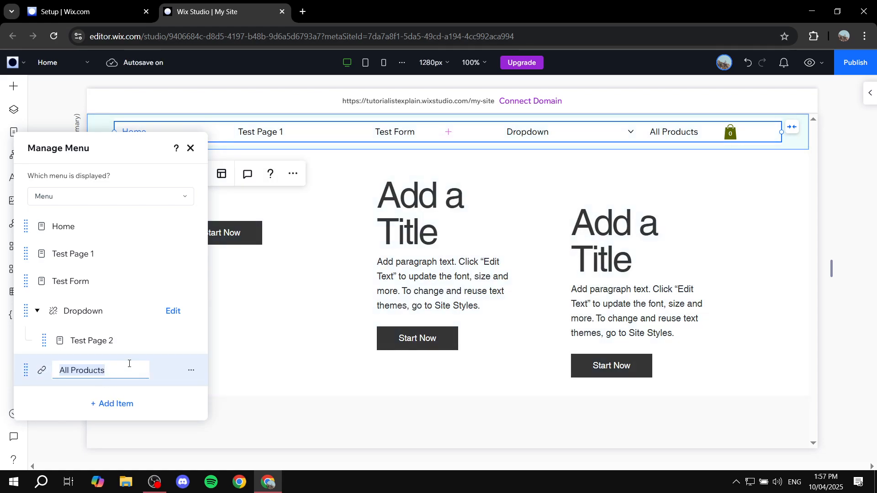
Keep All Products as the store link's name and finish managing the menu items.
key(Return)
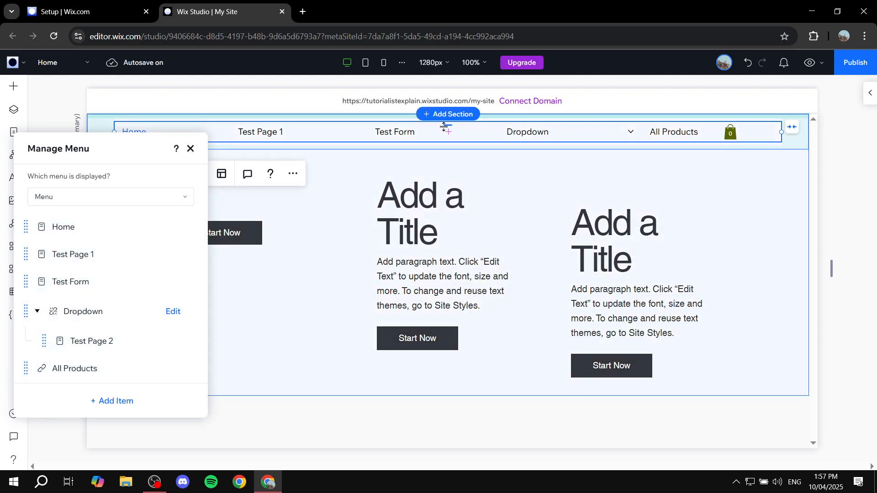
click(190, 150)
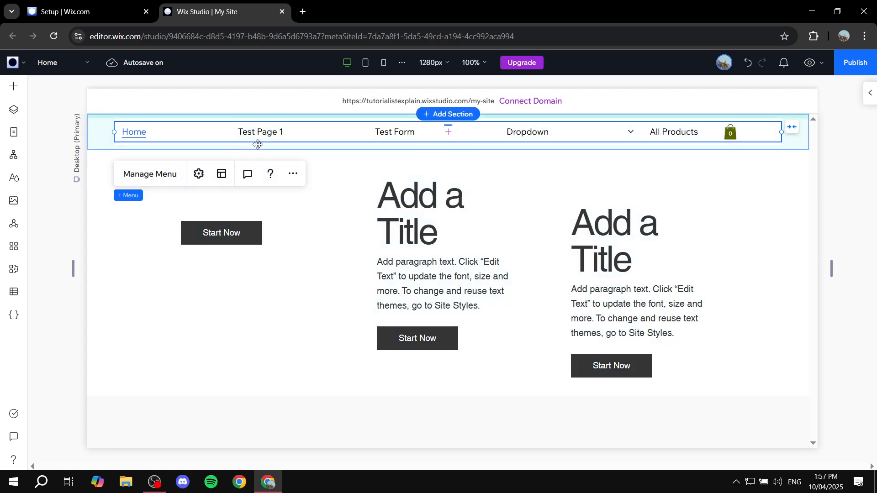
Look at the menu's layout options and check the header menu at the tablet and mobile breakpoints.
click(220, 175)
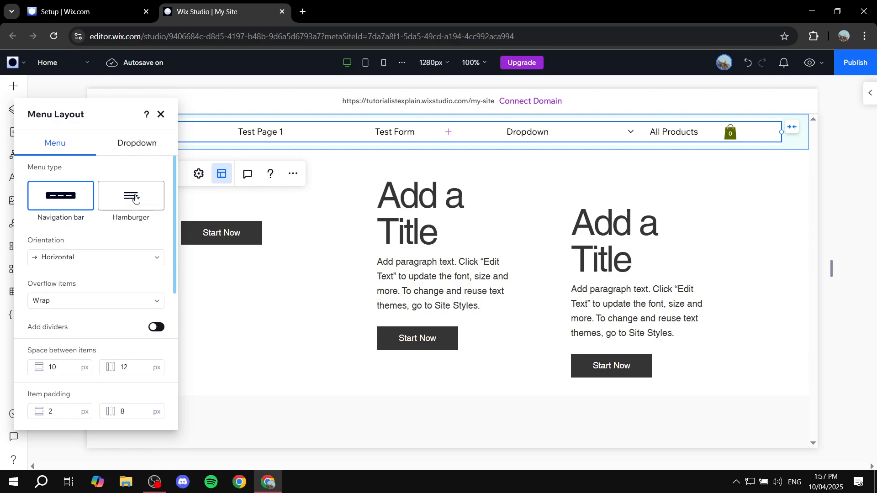
click(160, 114)
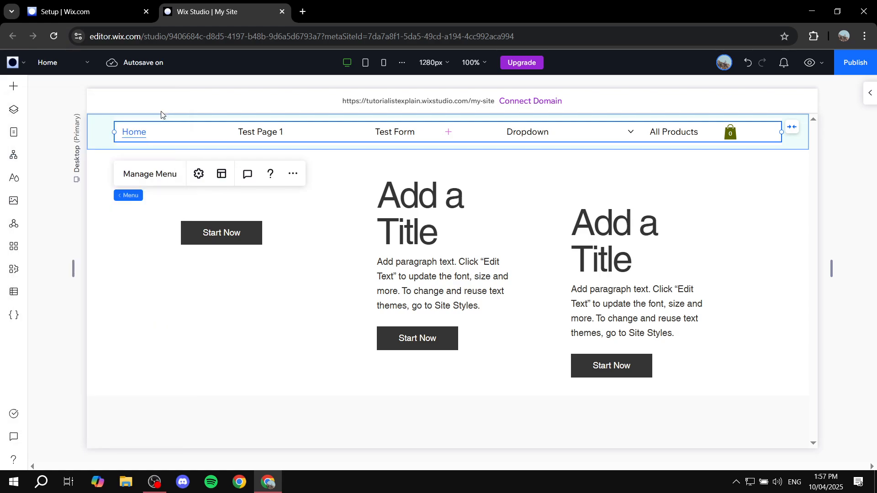
click(365, 62)
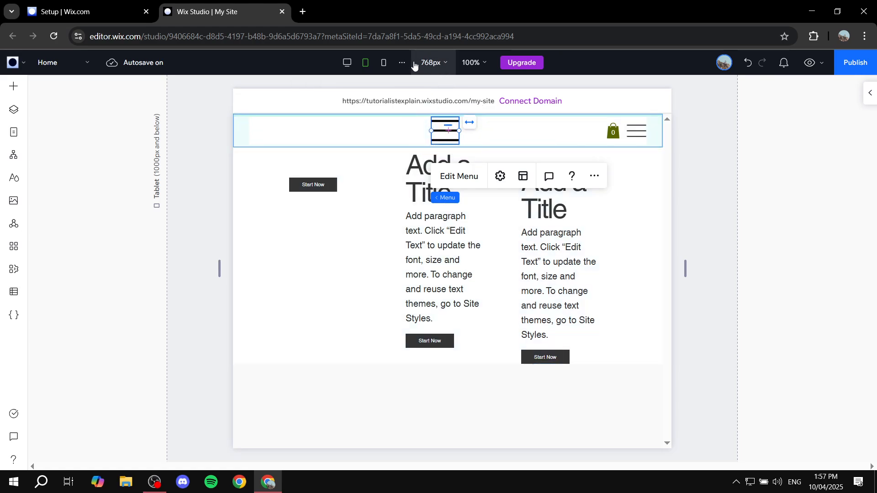
click(384, 63)
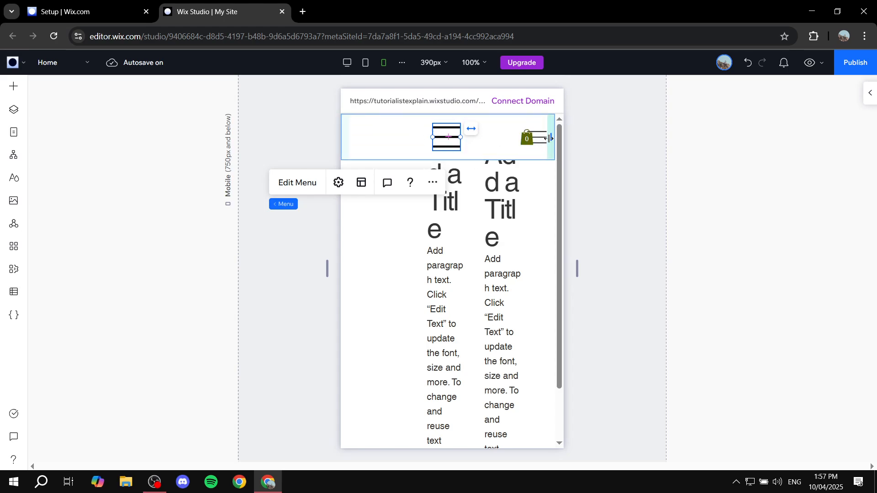
click(347, 62)
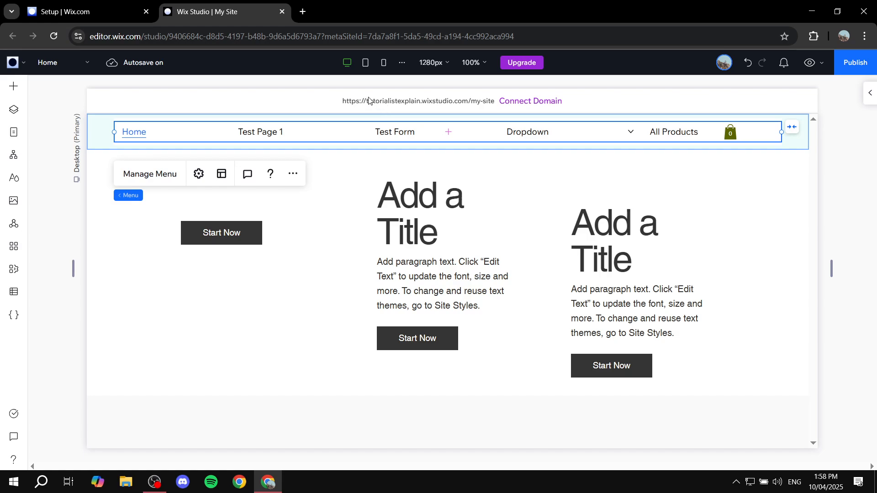
Set the header menu's item alignment to center, keeping the Horizontal orientation and Wrap overflow.
click(222, 173)
scroll(89, 191, down, 1)
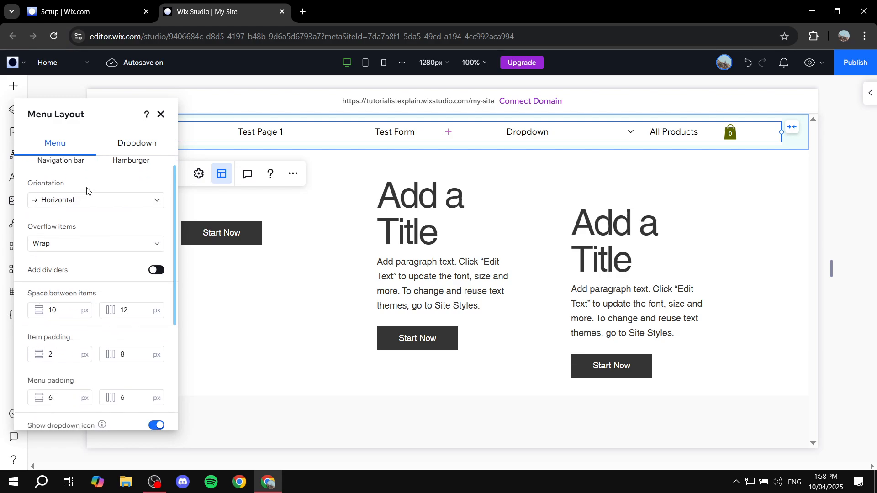
scroll(93, 187, down, 2)
scroll(87, 184, up, 2)
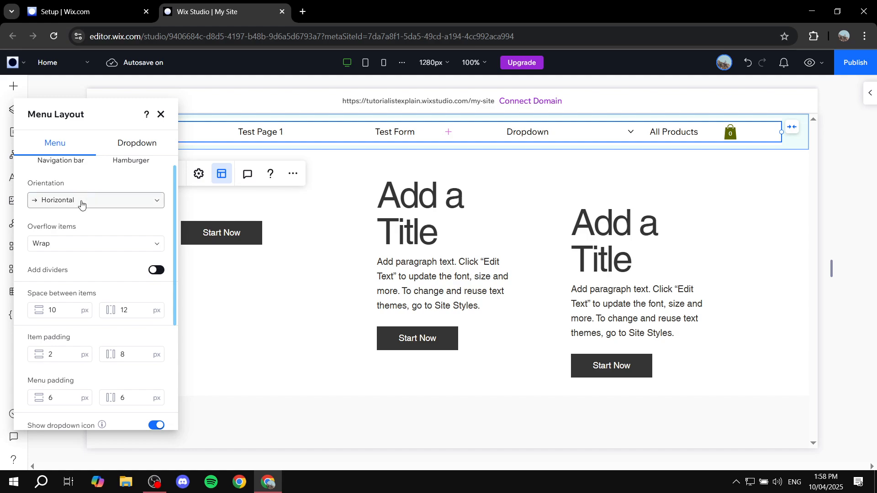
click(88, 205)
click(104, 201)
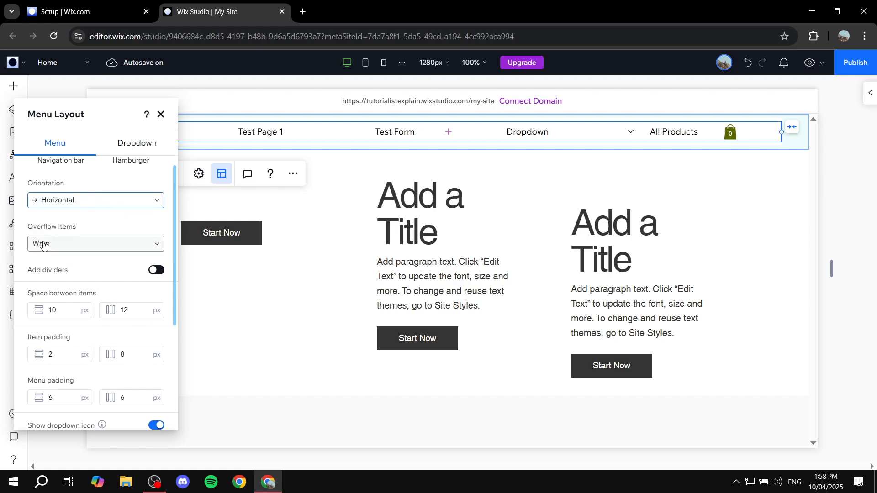
click(116, 246)
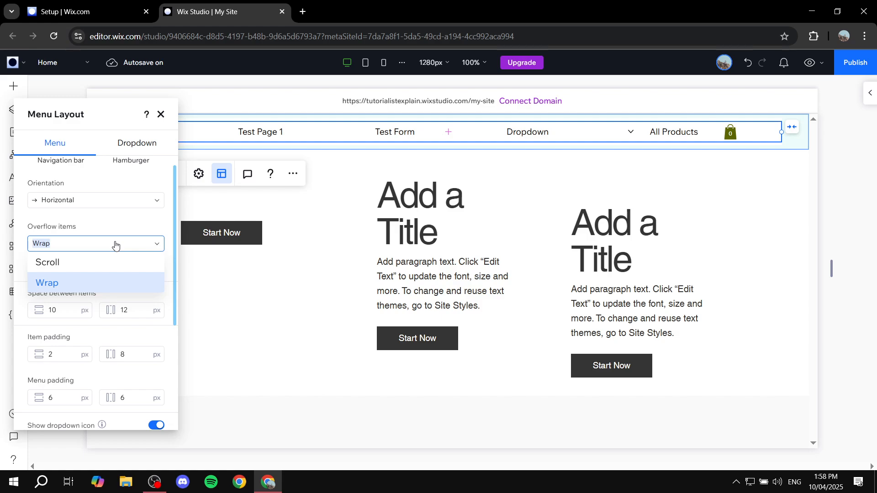
click(115, 245)
scroll(112, 246, down, 4)
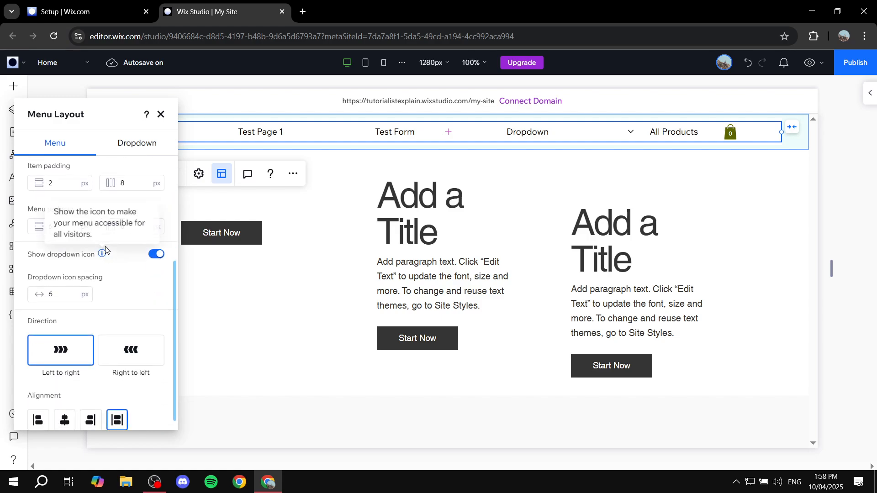
scroll(114, 247, down, 1)
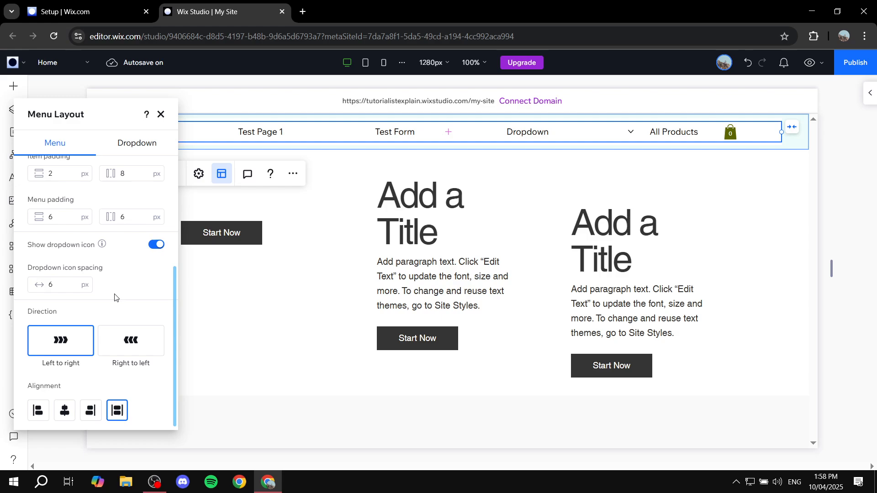
click(66, 412)
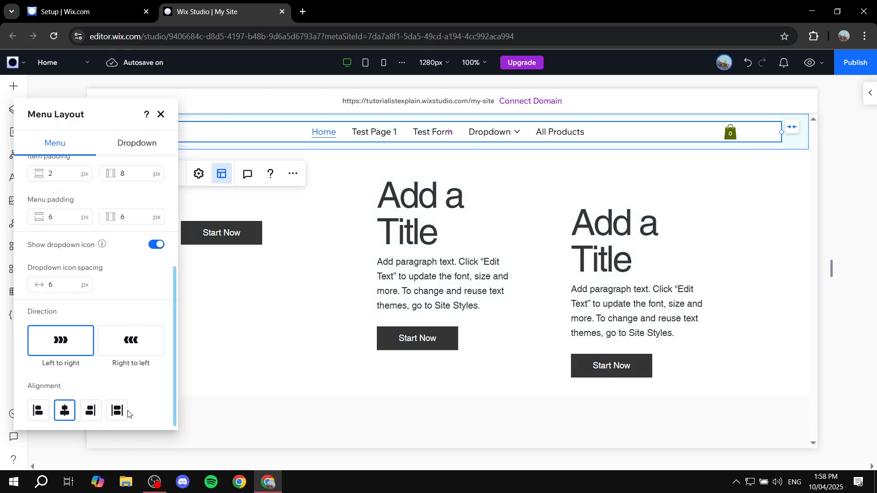
Examine the layout settings that apply to the menu's dropdowns.
click(137, 143)
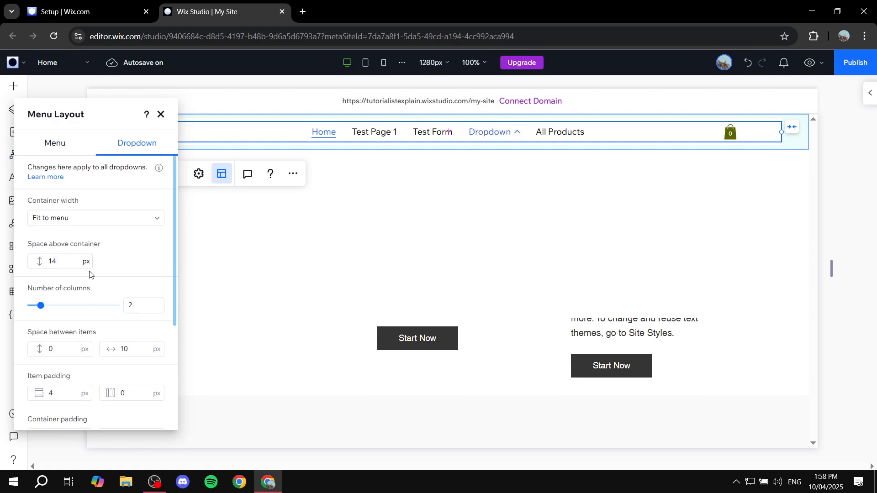
drag(94, 116, 98, 161)
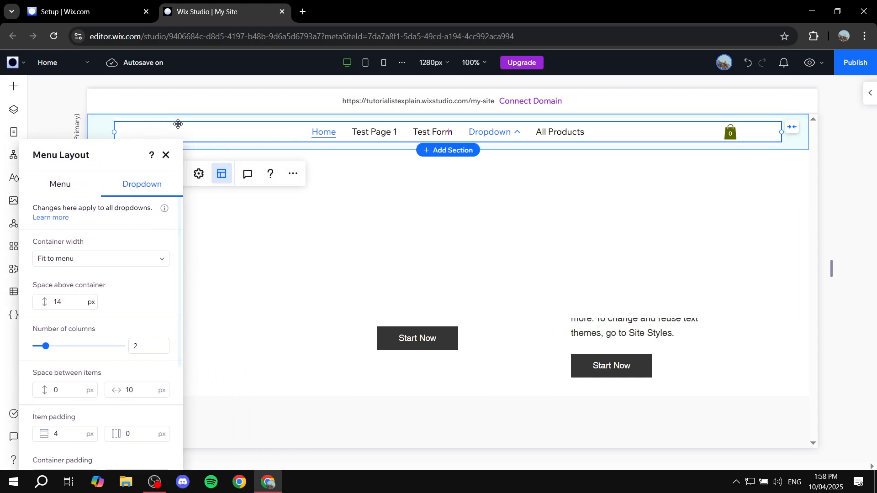
click(166, 155)
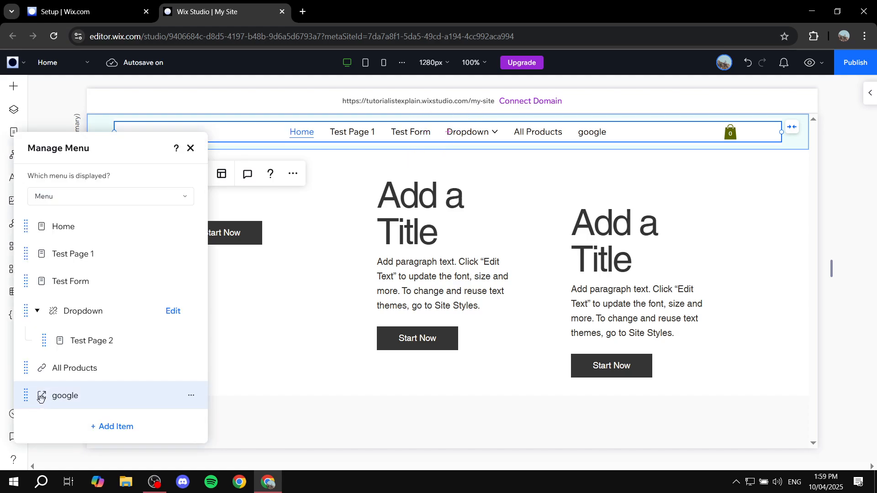
Move the google link above All Products and nest it as a subitem of Dropdown, below Test Page 2.
drag(25, 399, 30, 365)
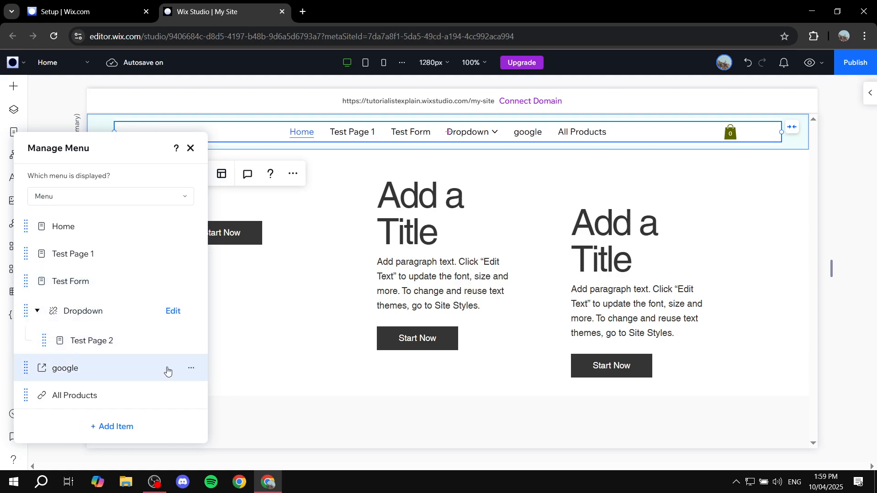
click(191, 368)
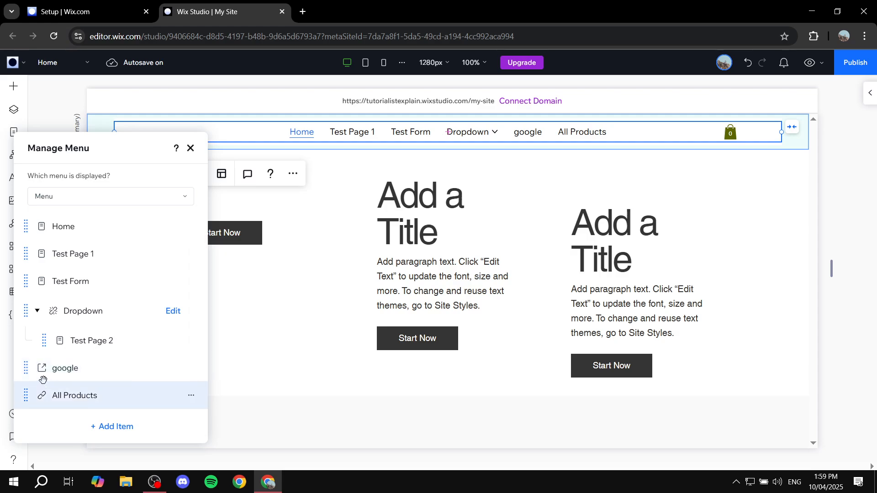
drag(26, 368, 72, 342)
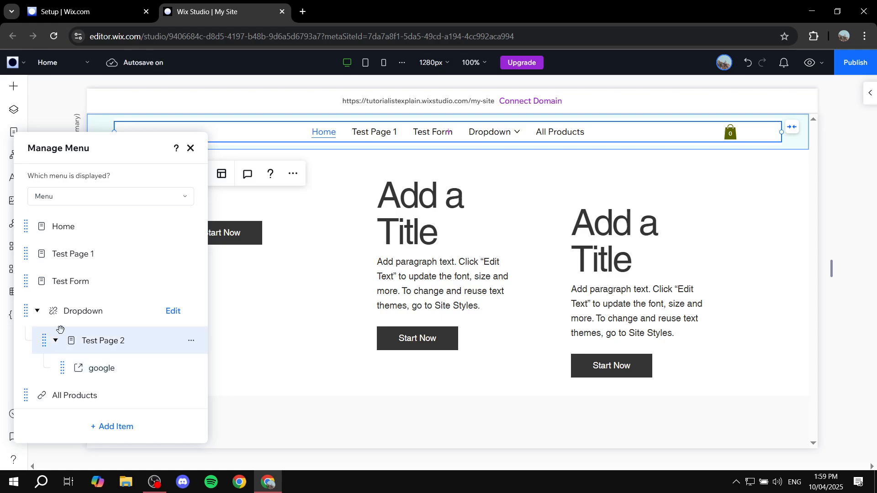
mouse_move(63, 368)
mouse_down()
mouse_move(54, 359)
mouse_move(45, 368)
mouse_up()
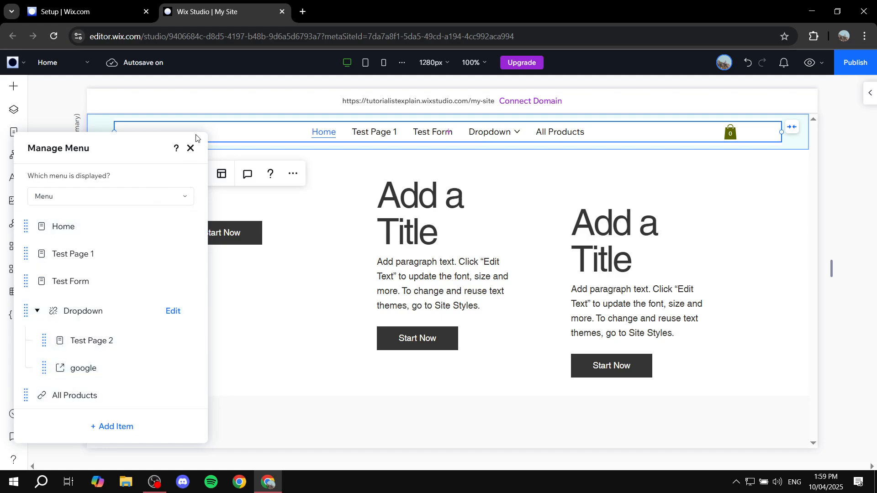
click(191, 148)
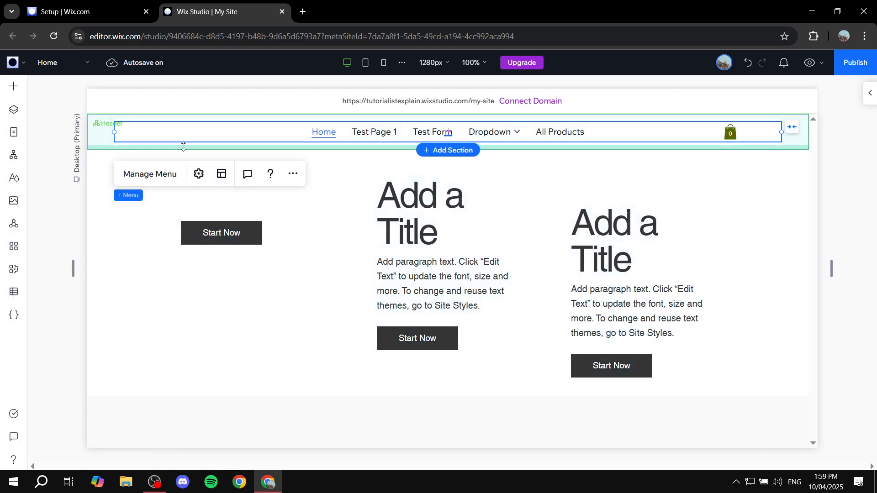
Preview the site, check the subitems under Dropdown, and return to editing without publishing.
click(810, 66)
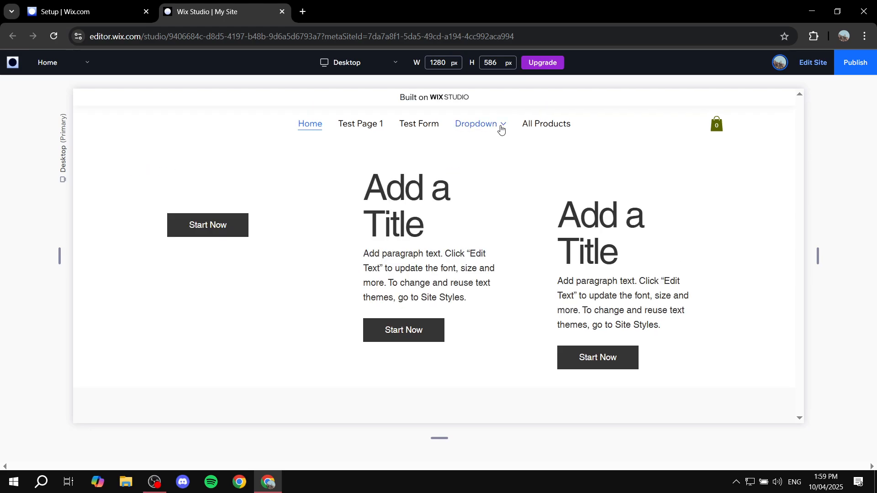
mouse_move(498, 130)
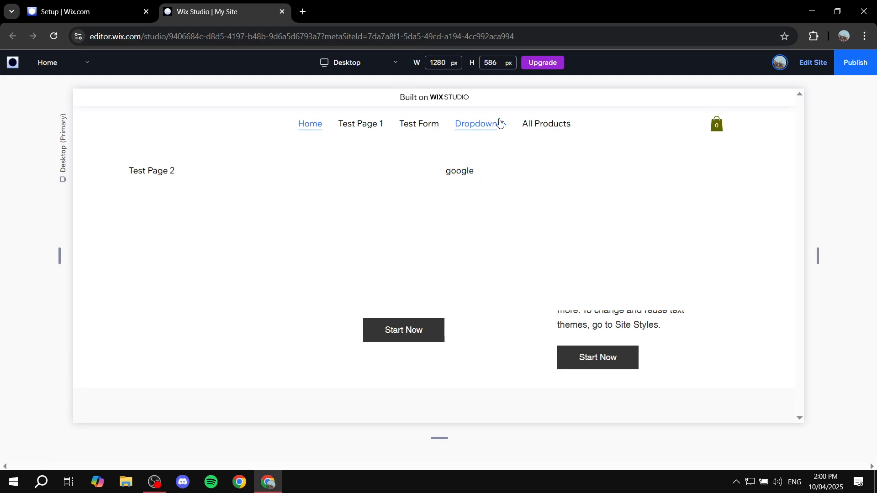
click(808, 63)
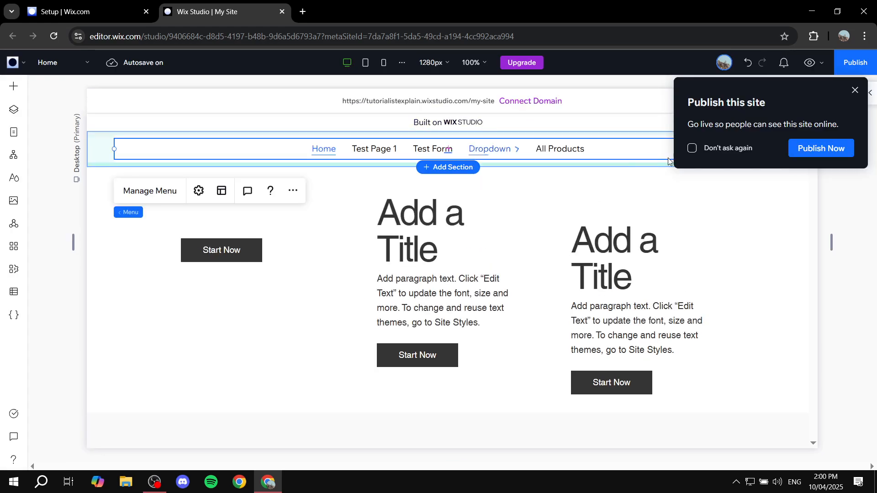
click(854, 90)
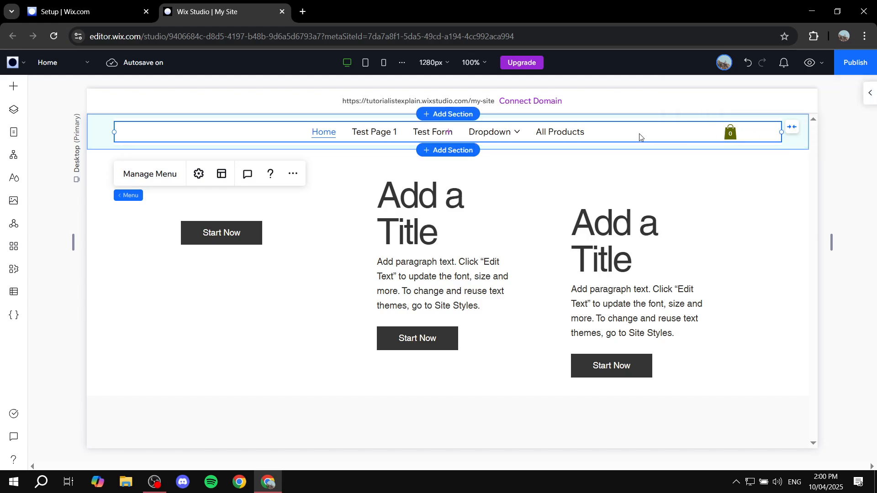
Try the Stretch container width for the menu's dropdowns, then set it to Hug content.
click(222, 174)
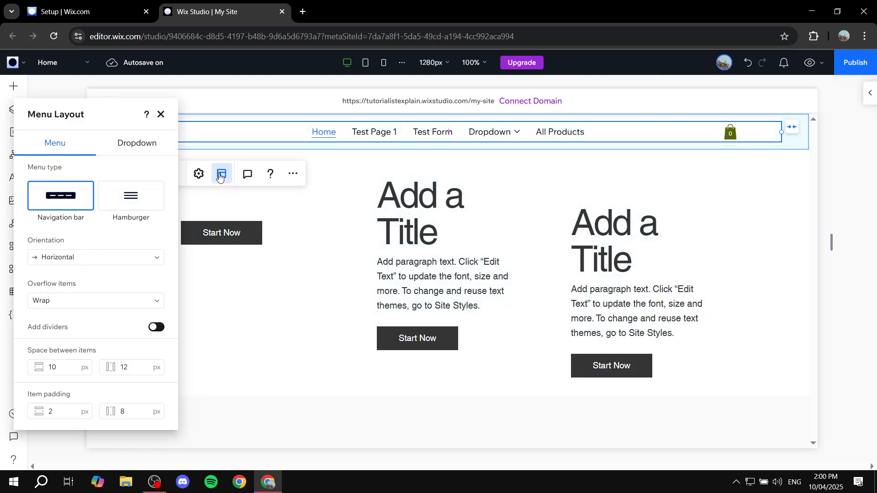
click(143, 142)
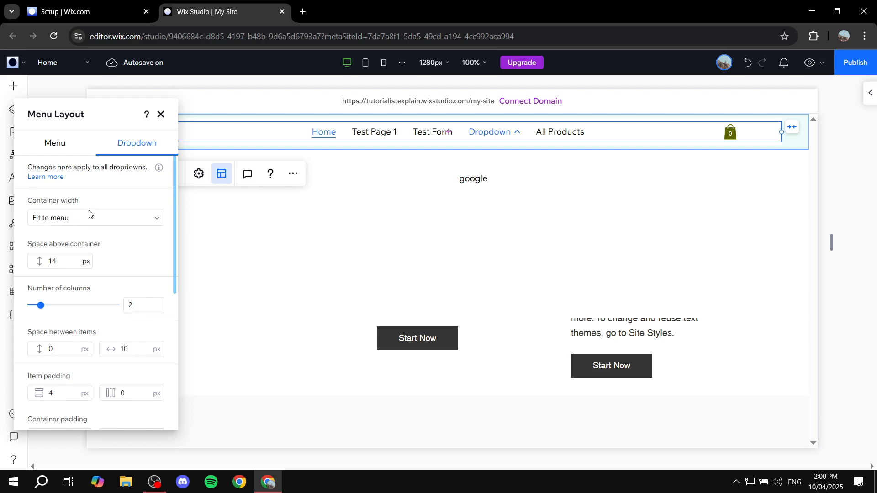
click(100, 221)
click(100, 222)
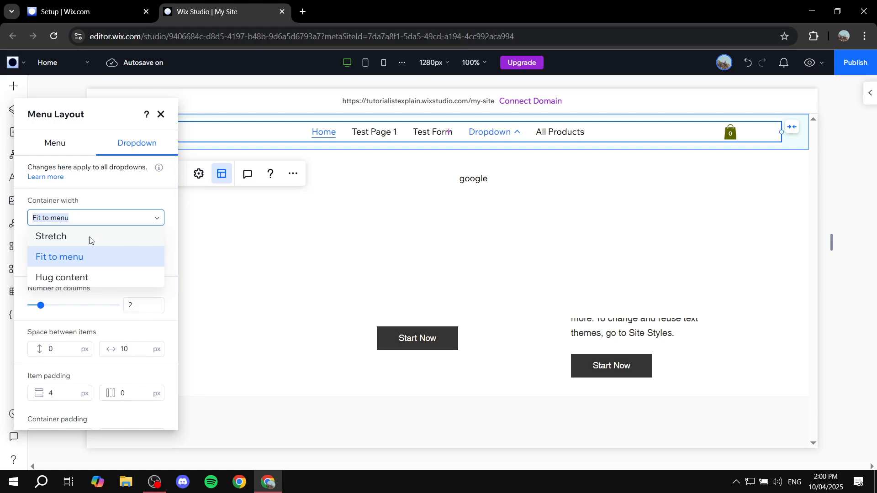
click(90, 238)
click(94, 214)
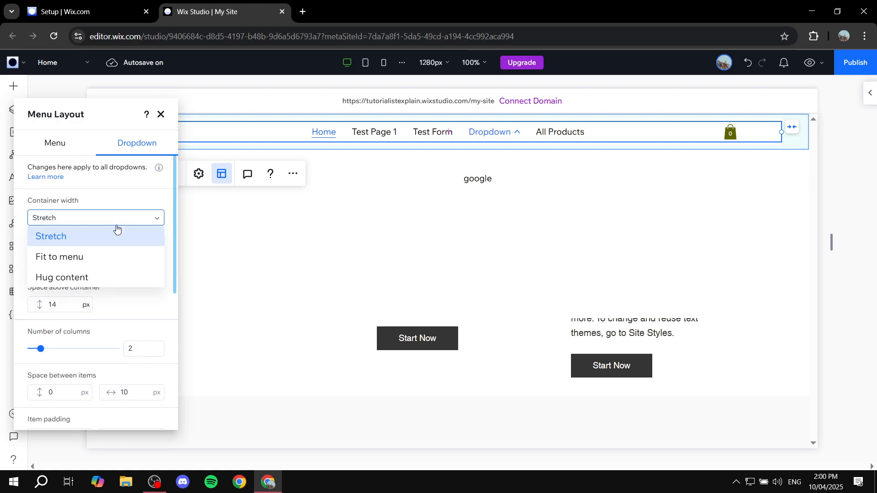
click(99, 280)
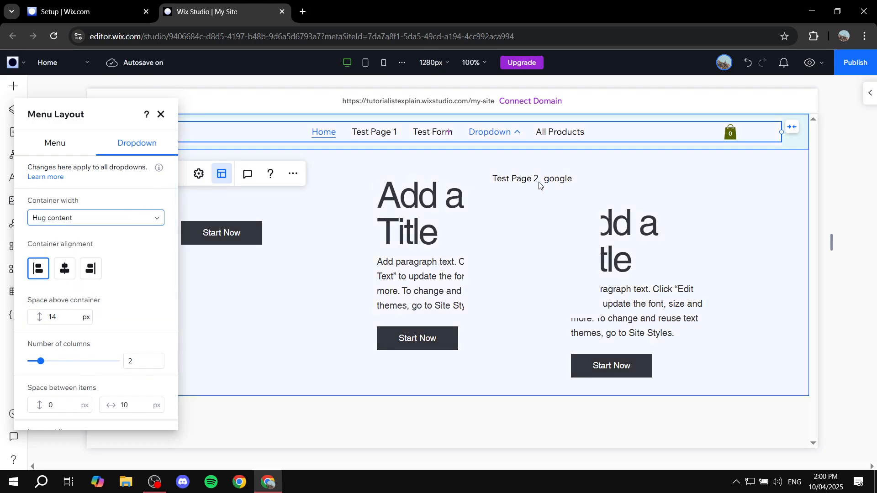
Compare the Fit to menu and Stretch container widths for the dropdowns, then go back to Hug content.
click(100, 218)
click(84, 264)
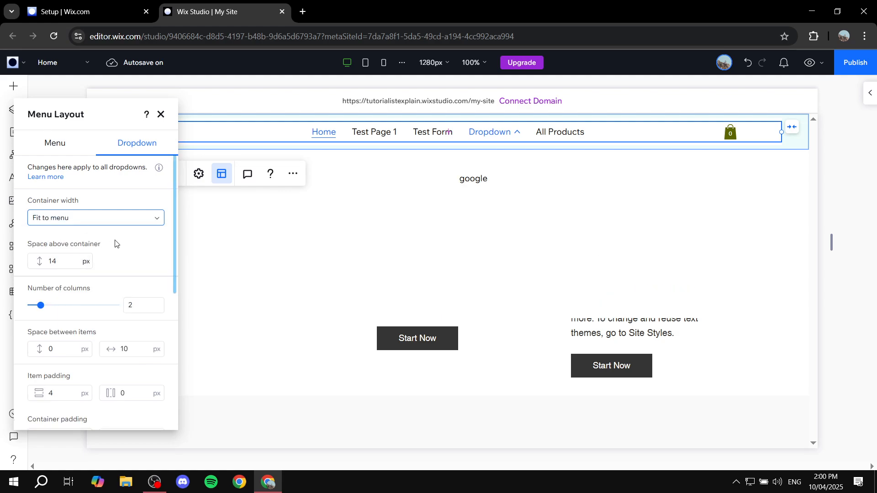
click(75, 218)
click(90, 237)
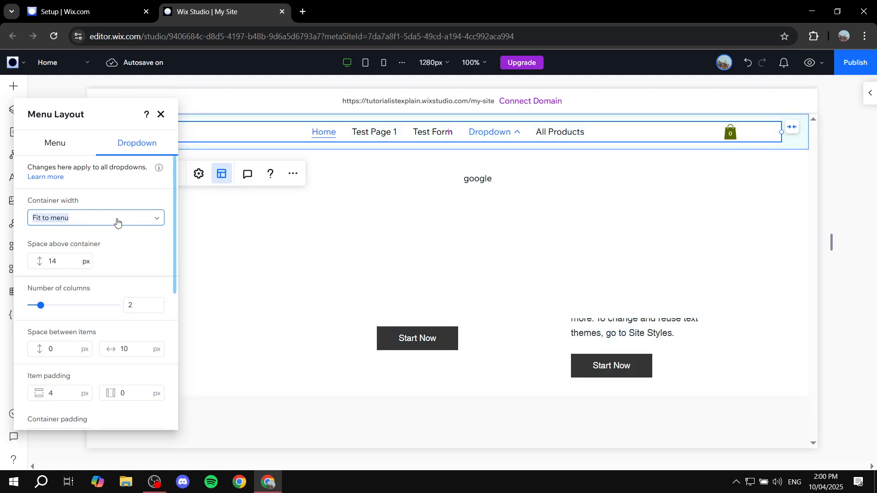
click(117, 220)
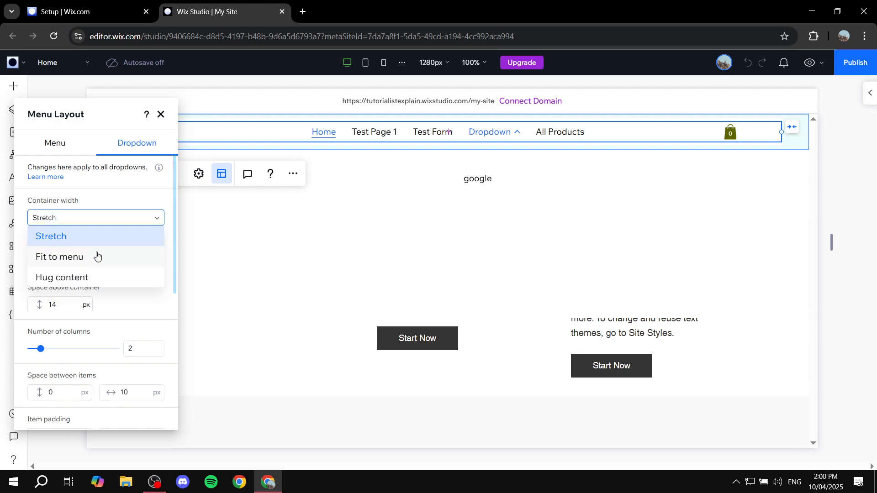
click(85, 283)
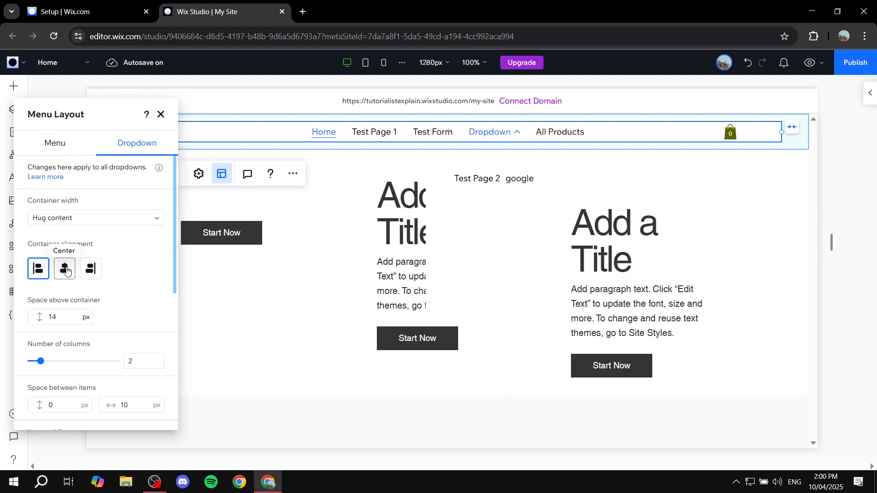
Set the dropdown container width to Fit to menu and arrange its items in 3 columns.
click(99, 224)
click(79, 256)
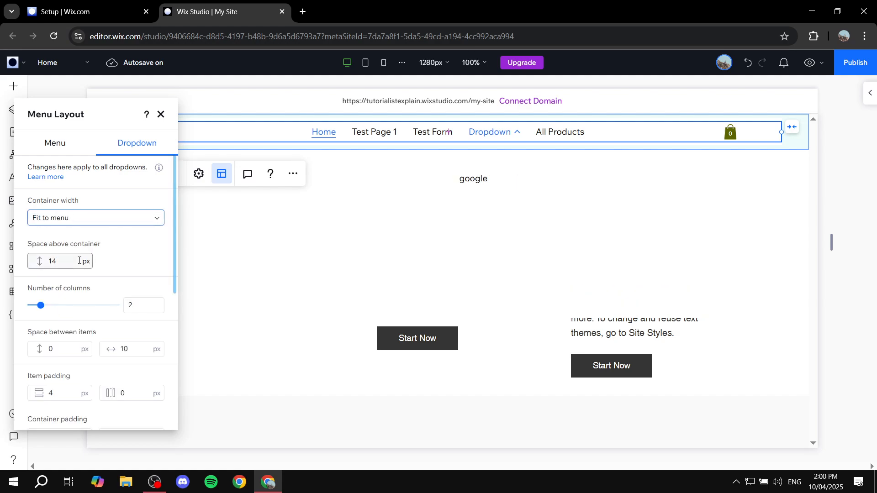
scroll(51, 243, down, 3)
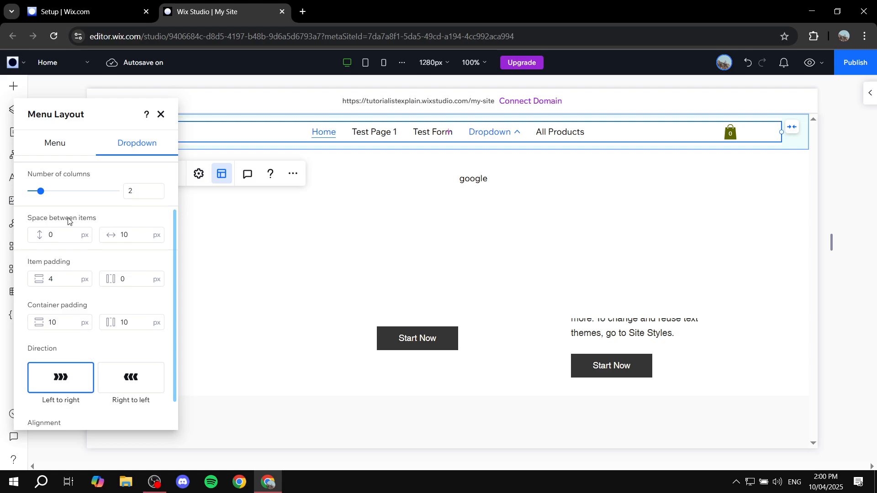
scroll(49, 247, up, 3)
drag(43, 311, 27, 308)
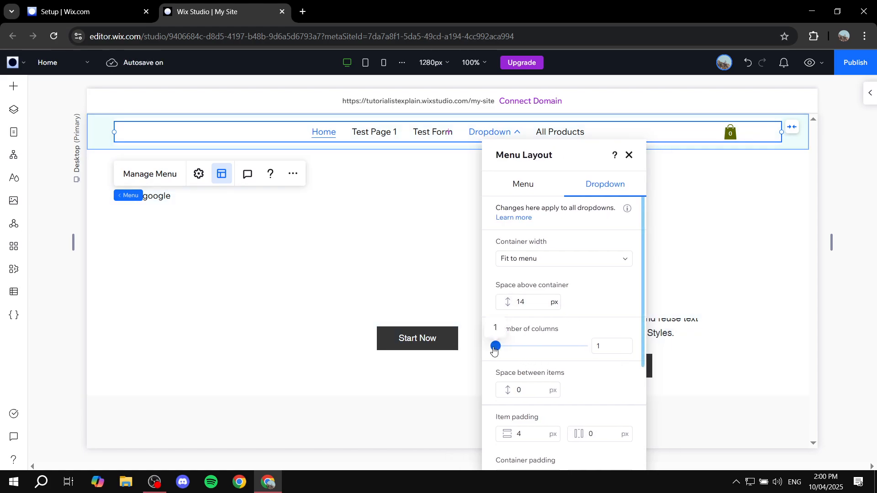
drag(496, 346, 526, 346)
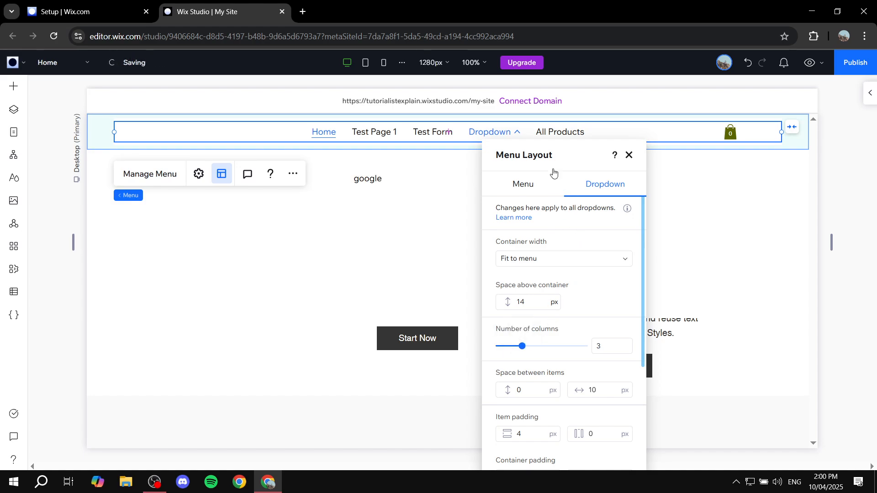
drag(558, 147, 25, 177)
click(123, 260)
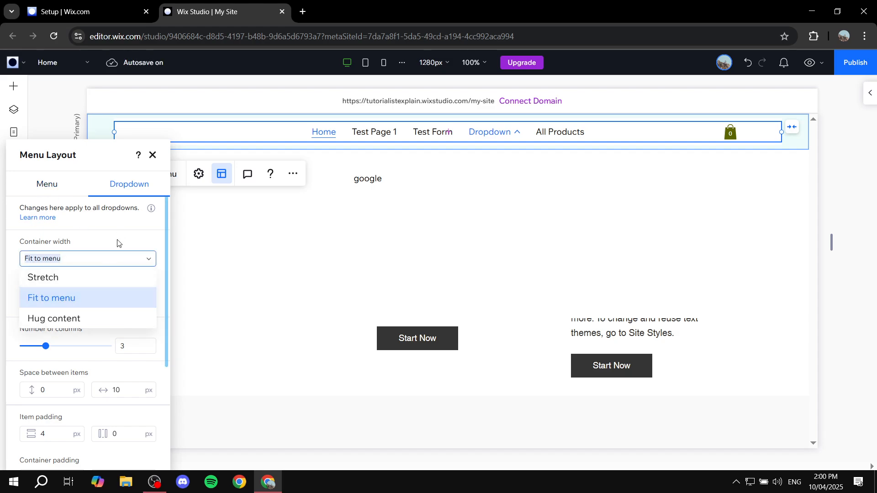
click(113, 261)
Set the space between dropdown items to 10 px vertically and 5 px horizontally, and center-align the items.
scroll(59, 333, down, 2)
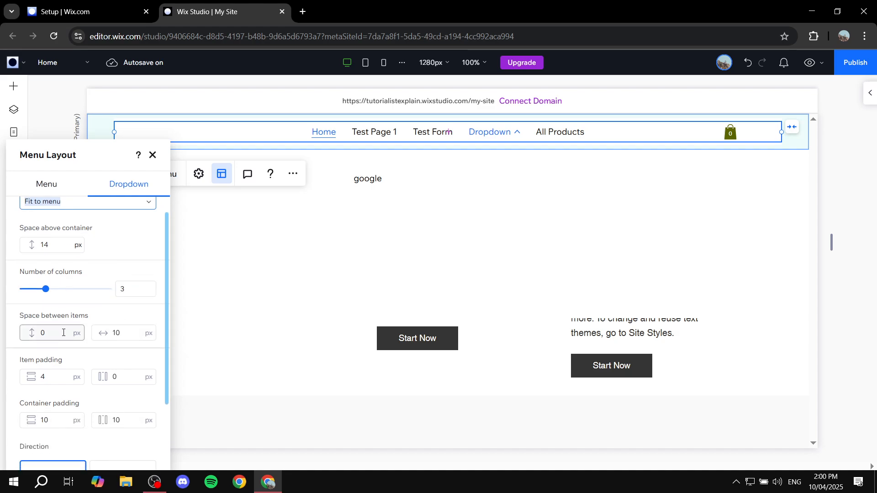
click(128, 334)
drag(118, 334, 49, 332)
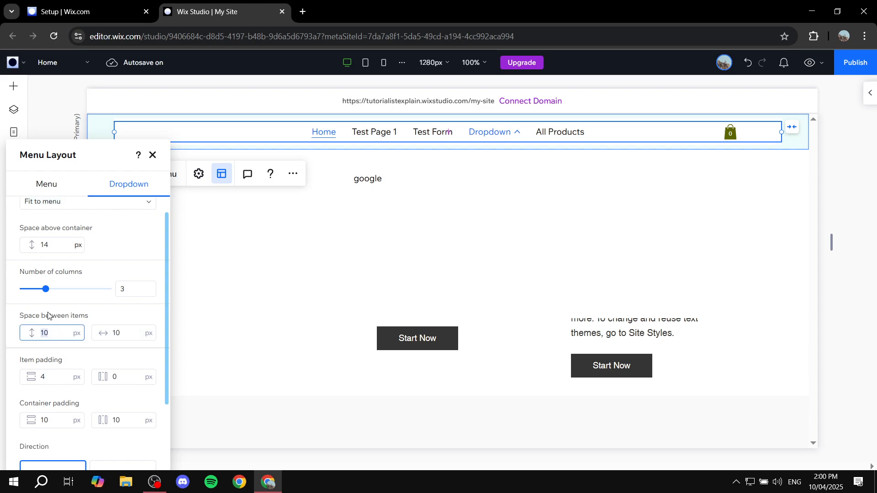
click(133, 332)
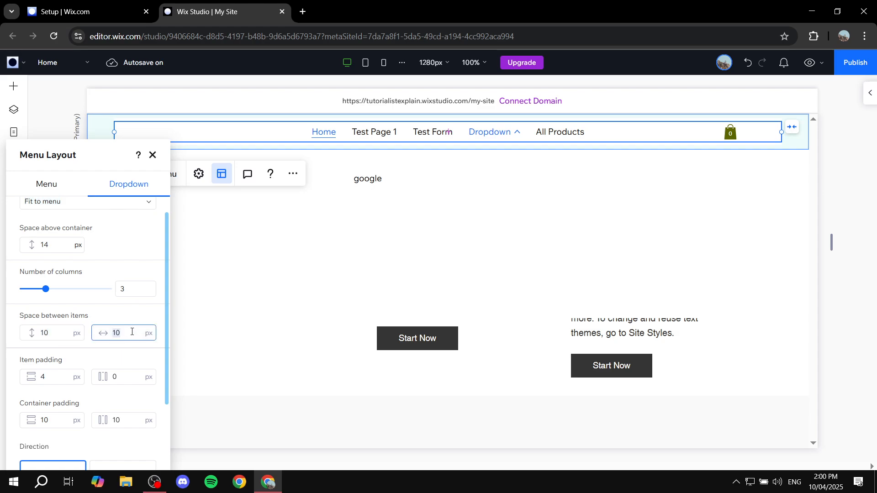
text(5)
scroll(101, 337, down, 2)
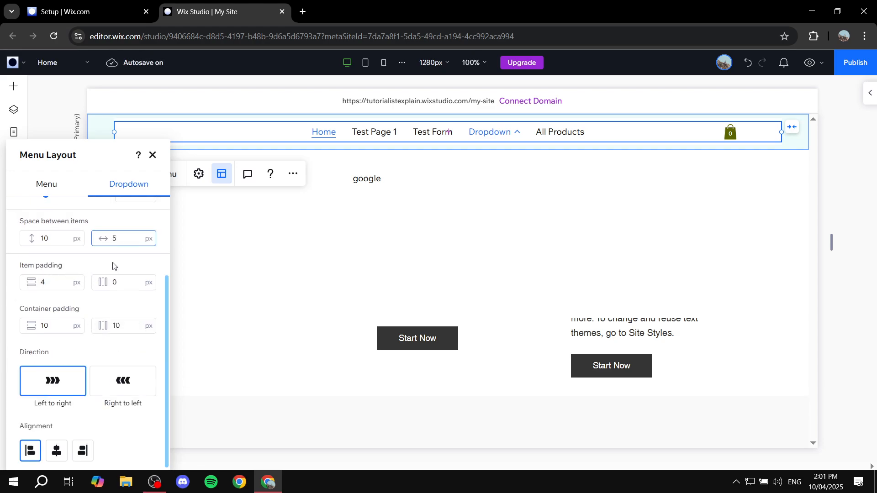
click(64, 451)
drag(72, 160, 505, 144)
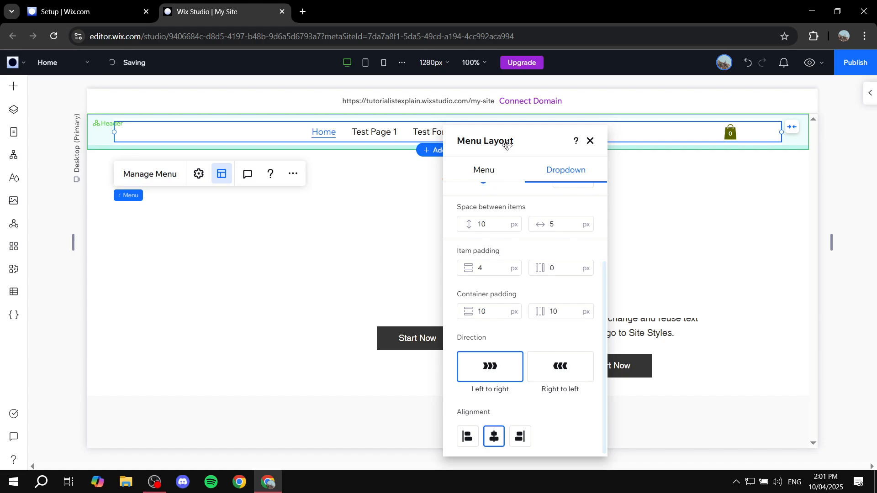
click(237, 204)
Preview the site, check how the Dropdown subitems are laid out, and return to editing.
click(512, 131)
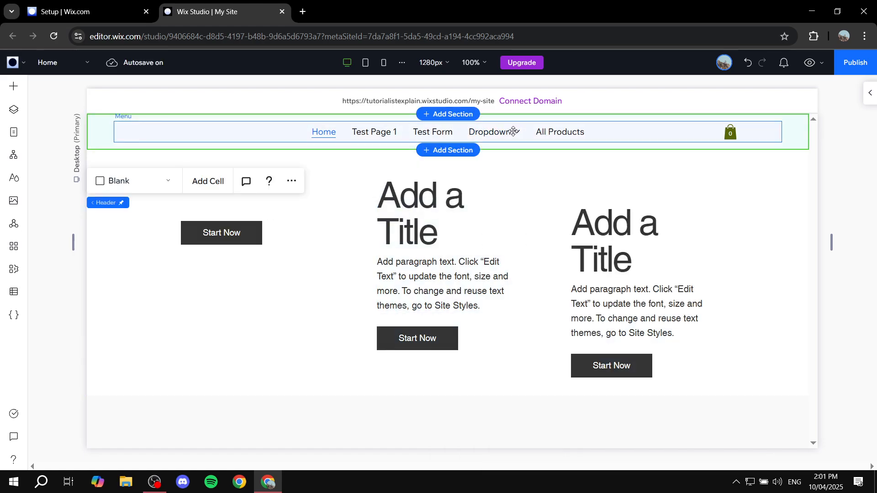
click(511, 132)
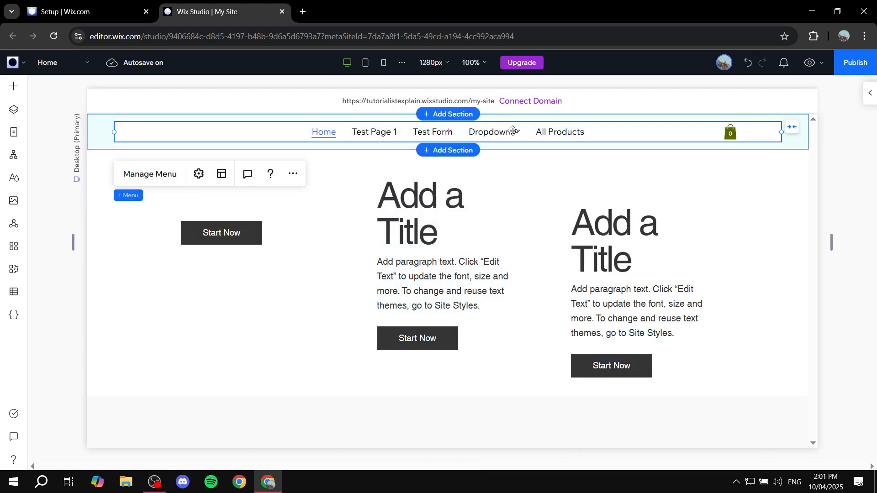
click(809, 63)
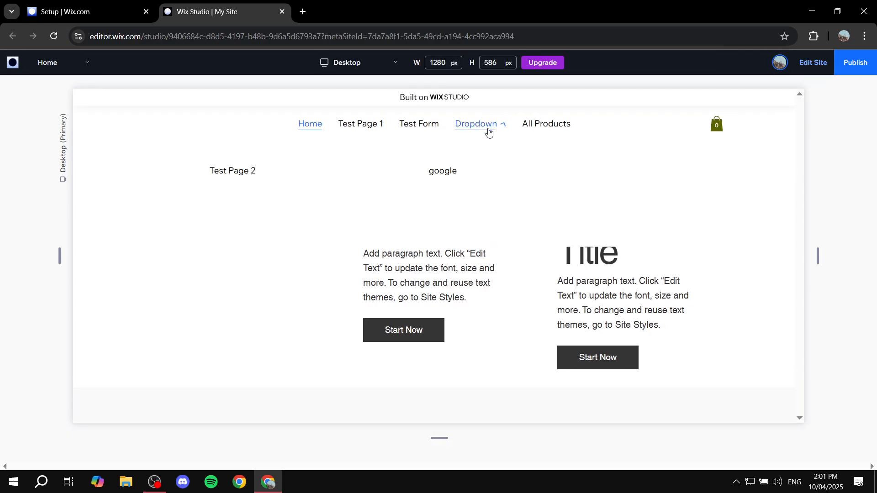
click(490, 130)
click(490, 130)
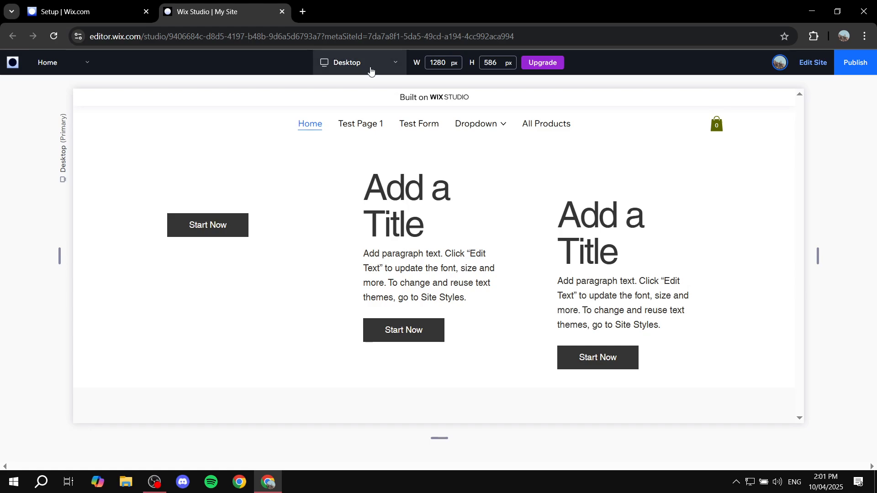
click(813, 63)
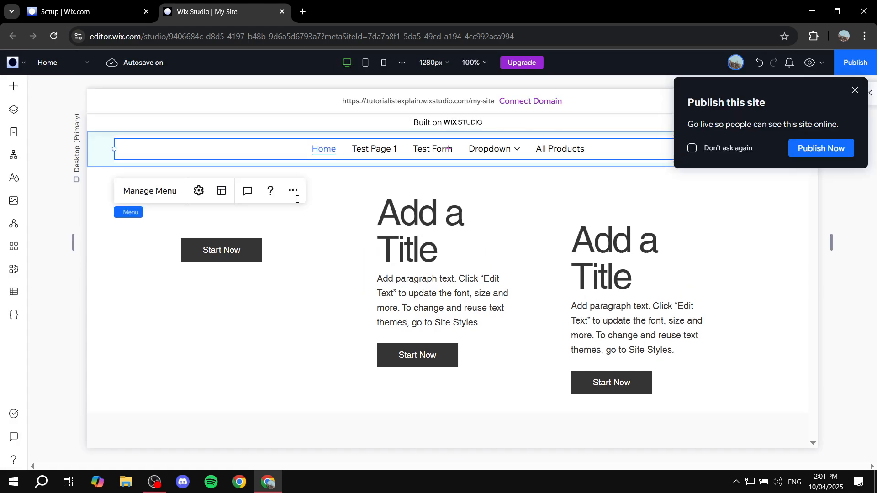
Review the menu's dropdown layout settings, including columns, spacing, padding, direction and alignment, and dismiss the publish prompt.
click(272, 141)
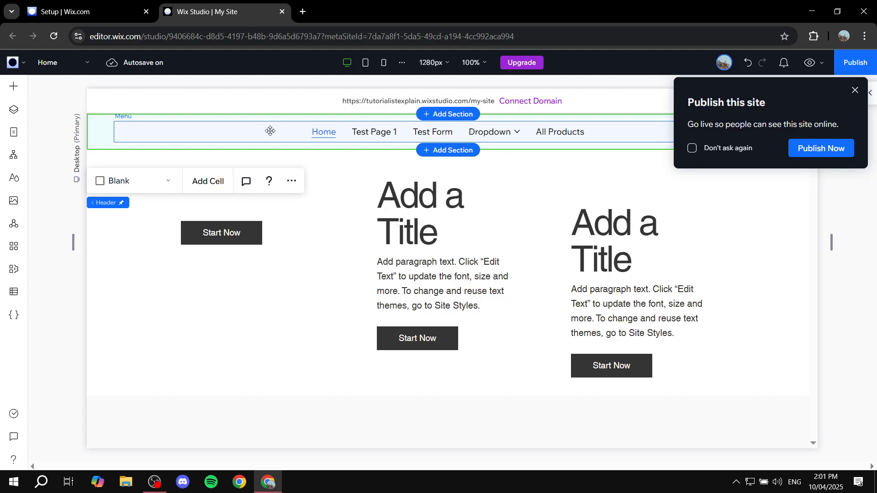
click(270, 137)
click(221, 175)
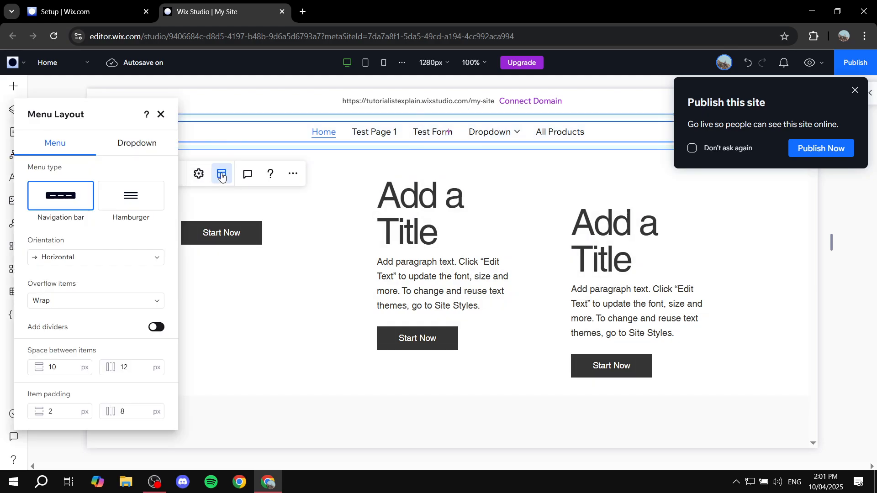
click(152, 143)
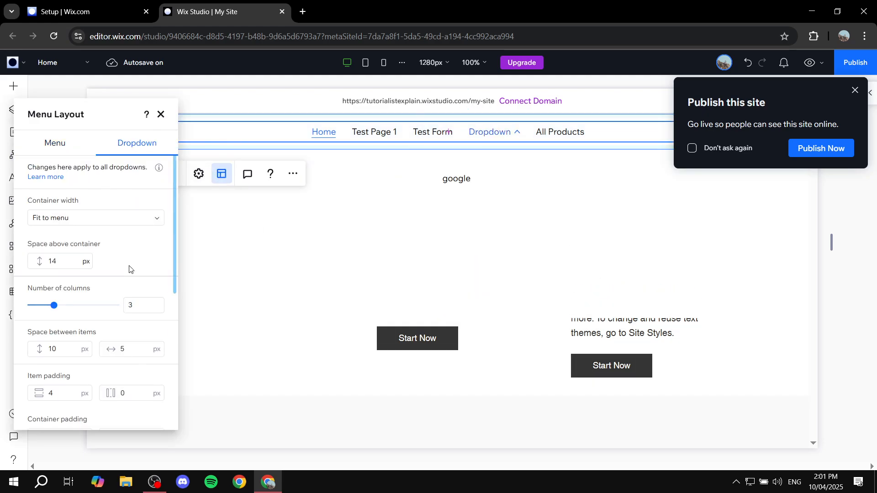
scroll(128, 269, down, 3)
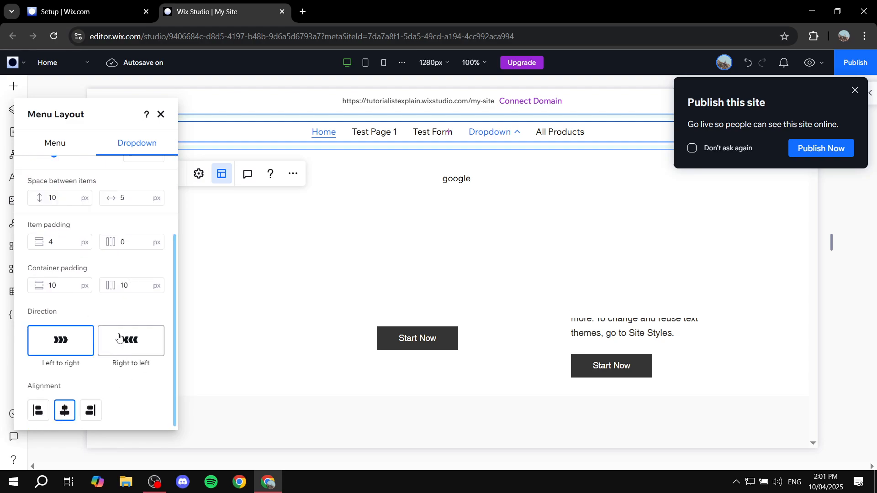
scroll(128, 348, up, 3)
scroll(127, 348, down, 3)
click(161, 114)
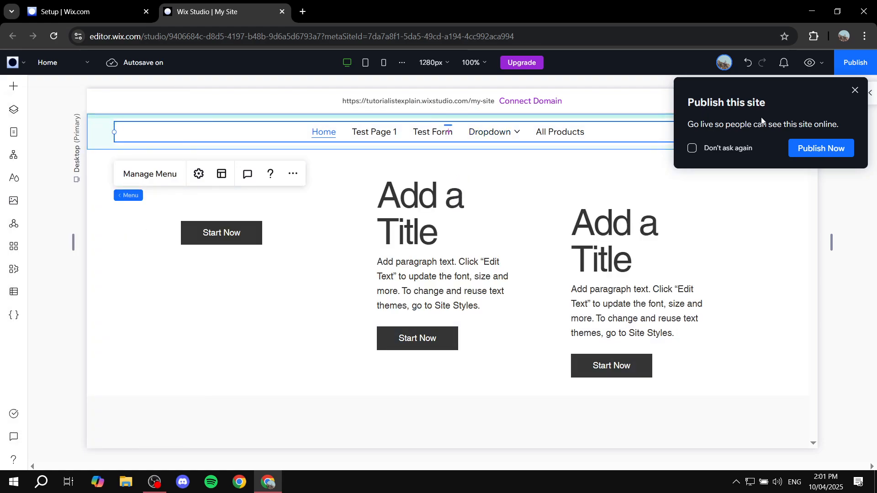
click(853, 91)
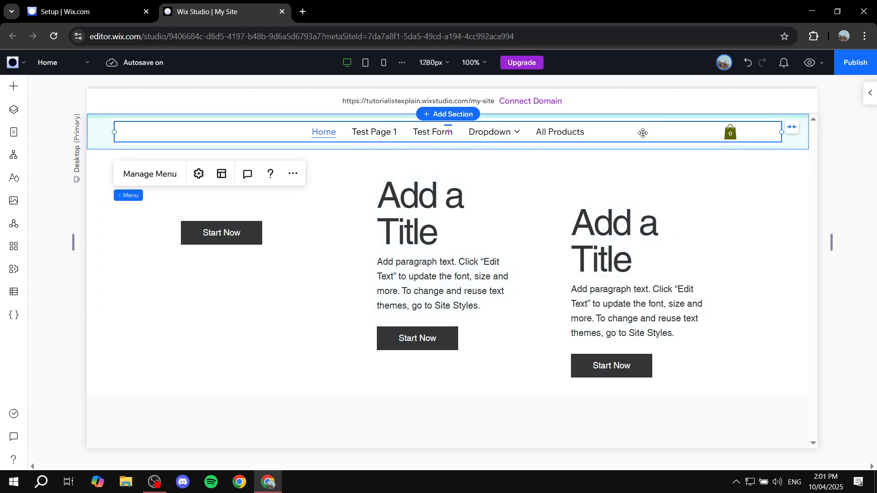
Give the menu container a medium grey theme color background fill at 34% opacity.
click(867, 96)
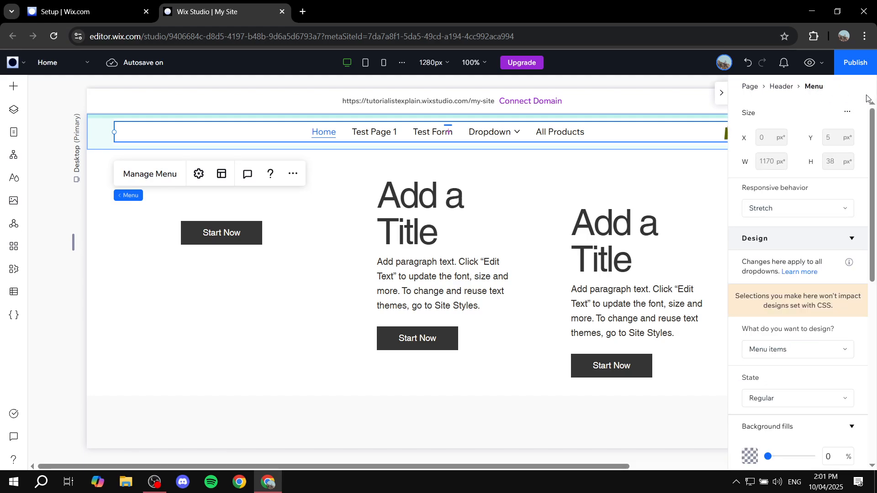
scroll(808, 170, down, 3)
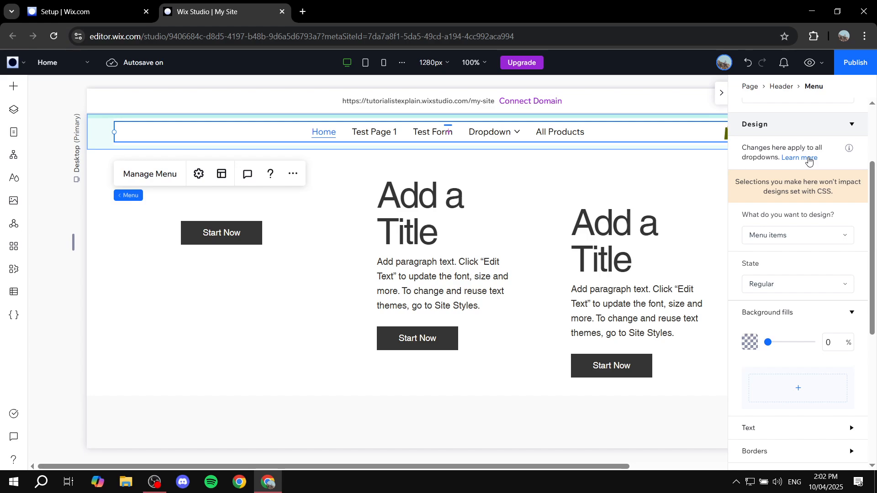
scroll(809, 159, up, 3)
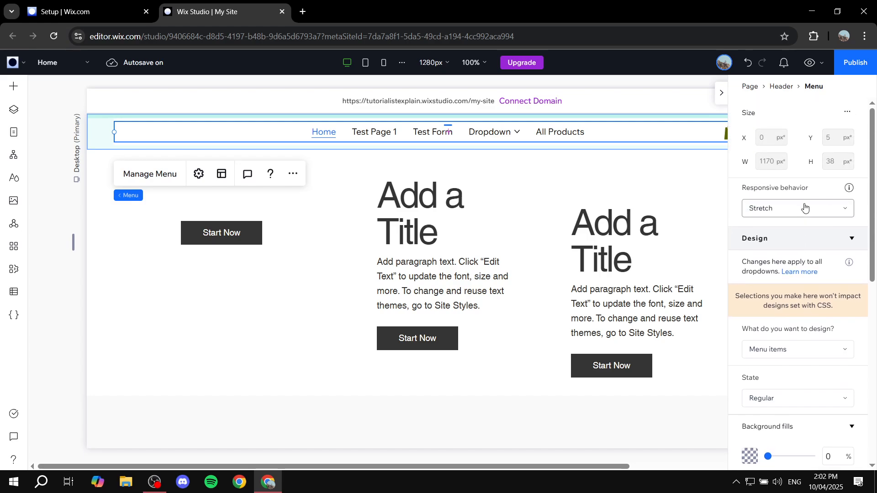
scroll(779, 251, down, 3)
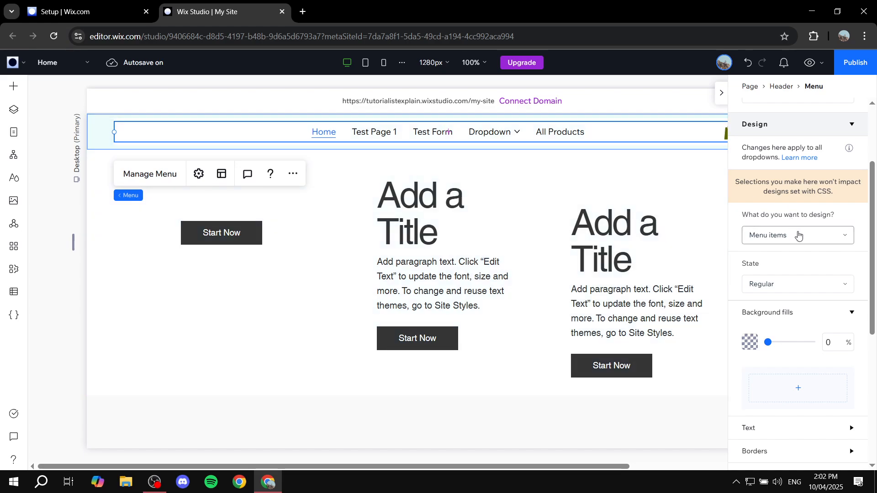
click(799, 236)
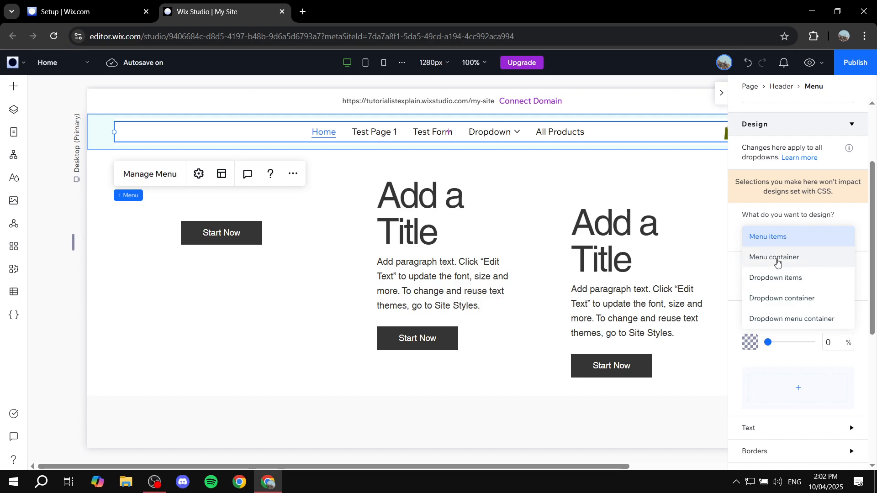
click(777, 259)
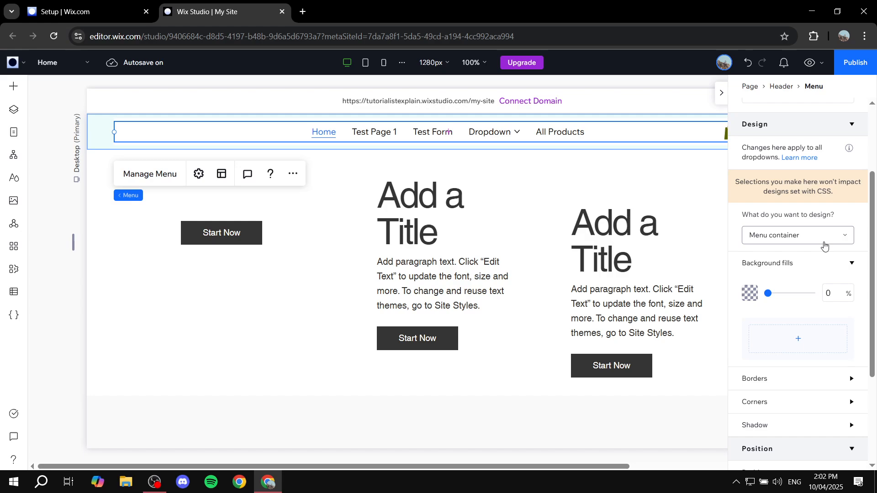
click(749, 295)
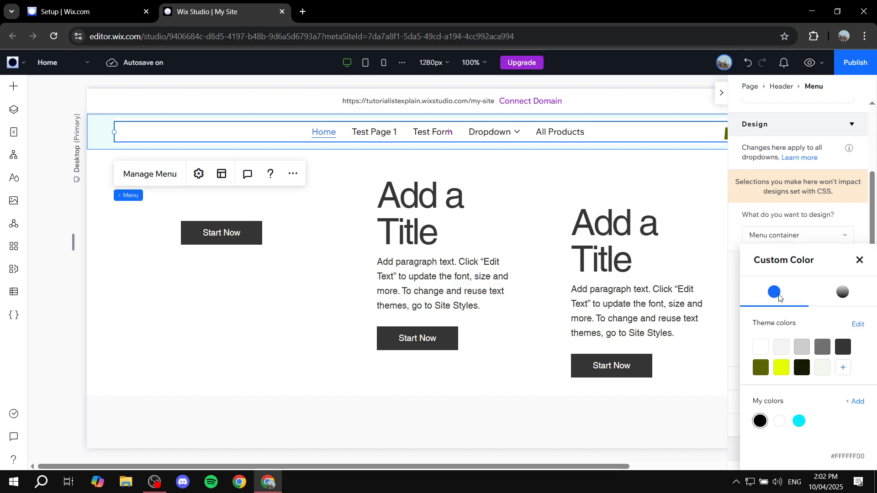
click(818, 347)
click(859, 260)
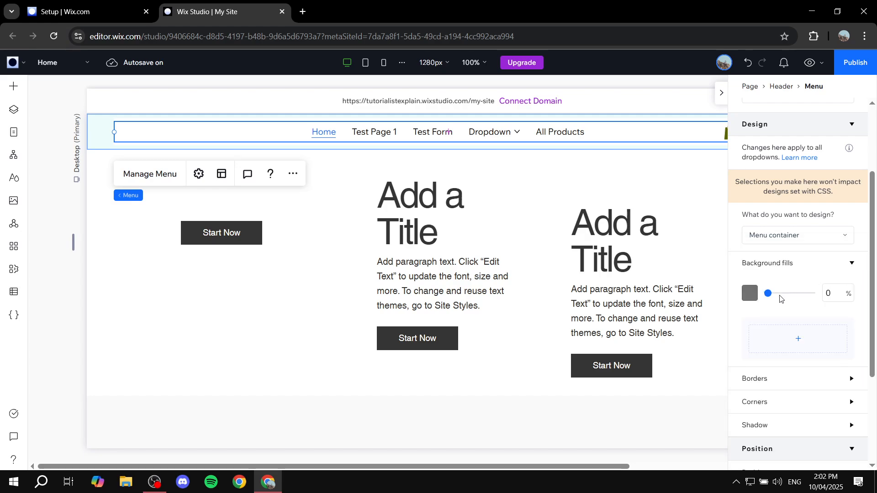
drag(771, 298, 784, 296)
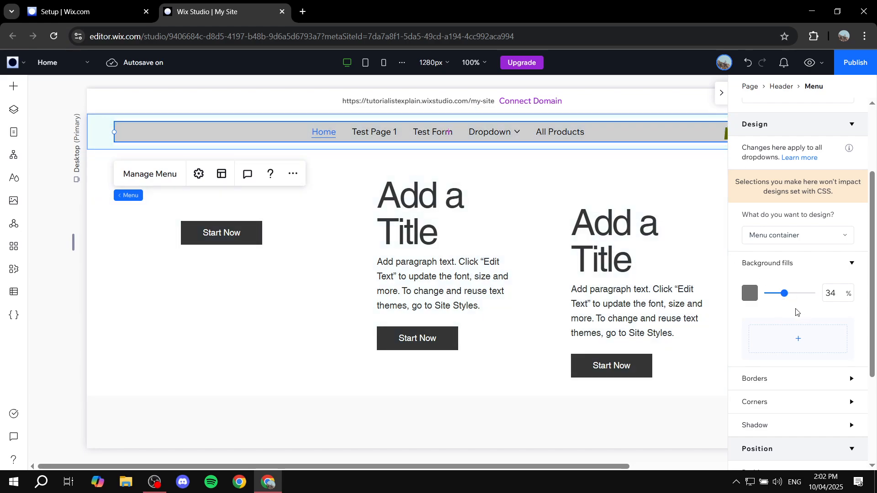
Add a 3 px border on all sides of the menu container in theme Color 8 (#171A00).
scroll(795, 311, down, 2)
click(799, 267)
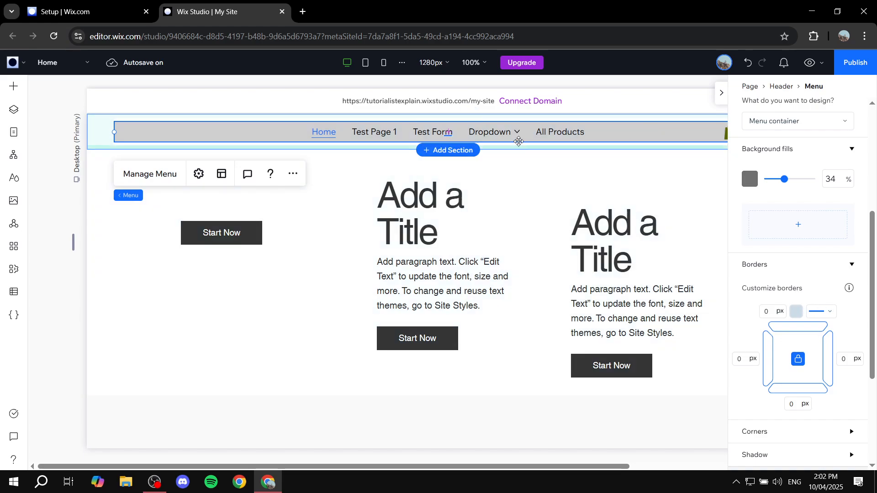
click(769, 315)
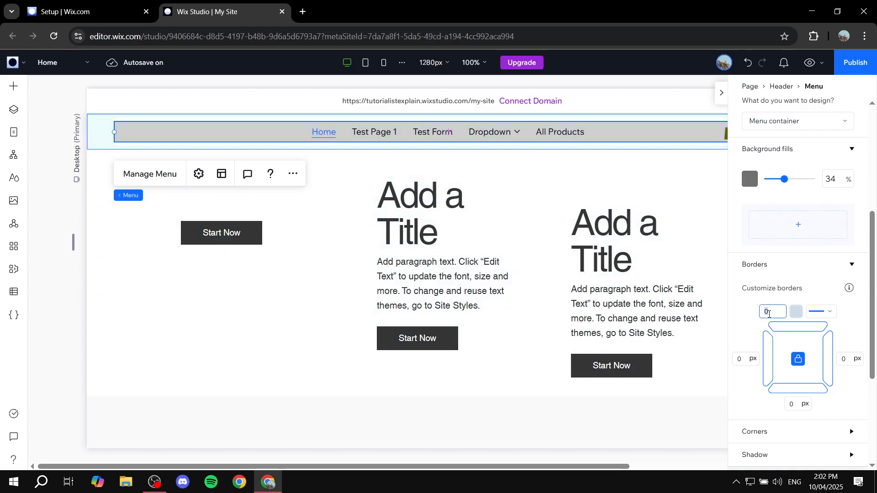
text(3)
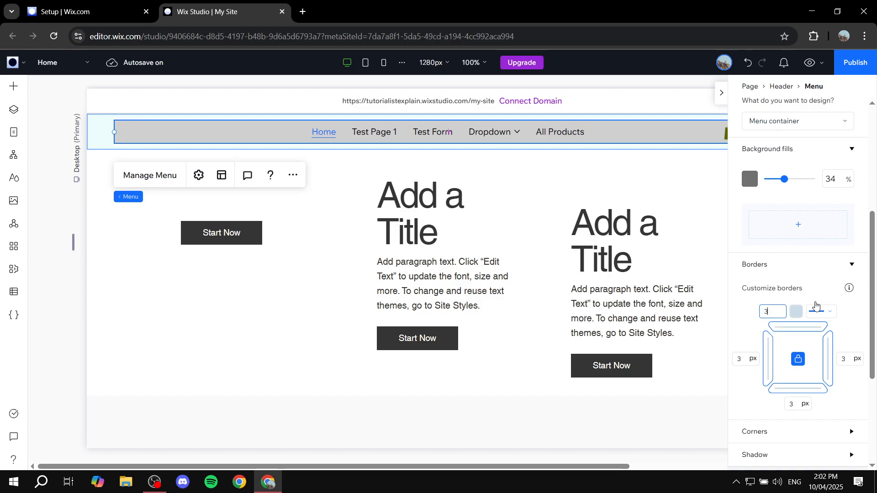
click(803, 267)
click(803, 265)
click(796, 311)
click(802, 367)
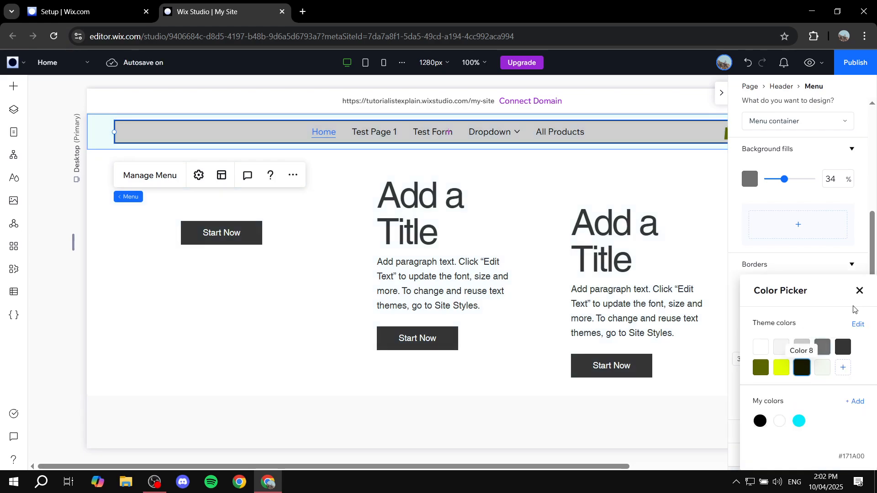
click(858, 291)
scroll(822, 279, down, 3)
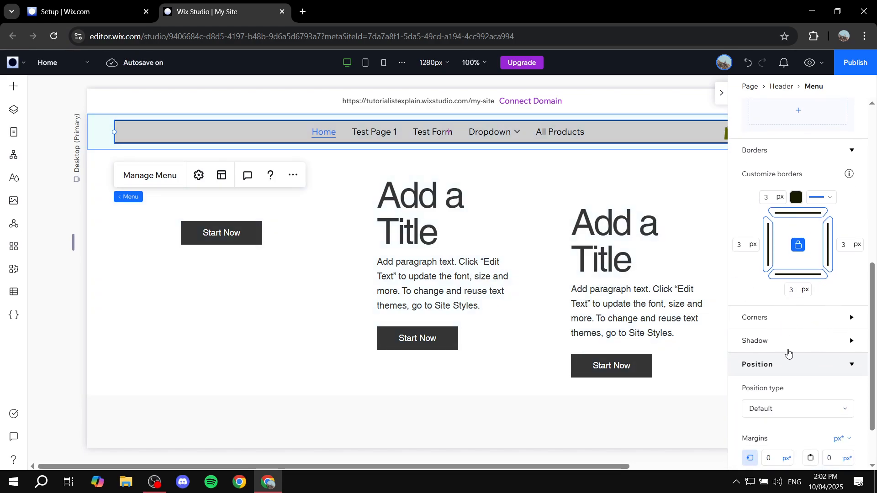
Switch the design target to the menu items and make their Regular state text bold.
scroll(786, 354, down, 2)
scroll(776, 347, up, 10)
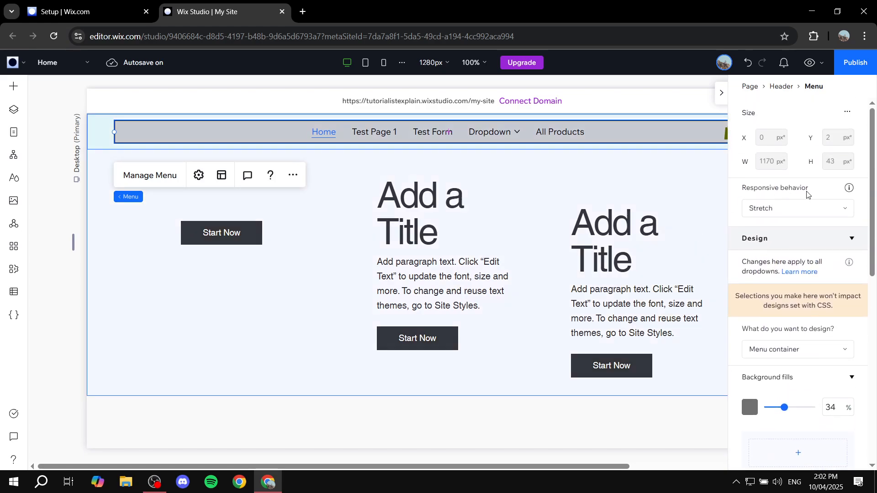
scroll(830, 316, down, 1)
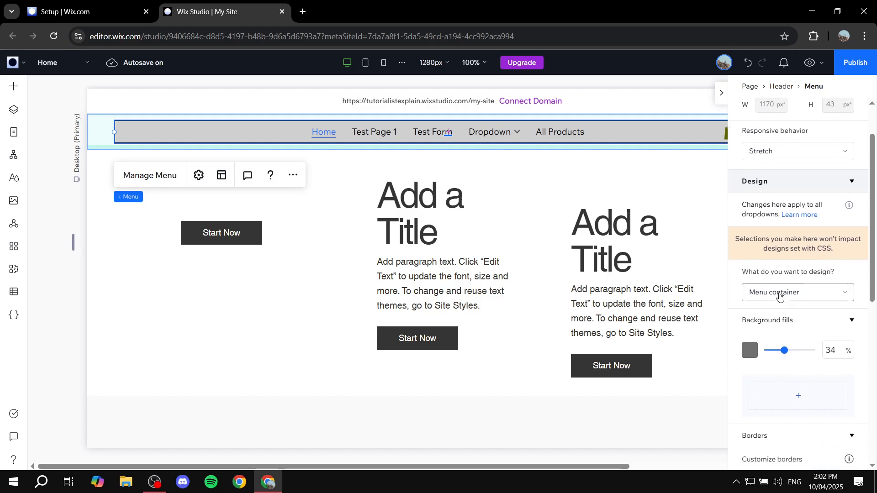
click(797, 293)
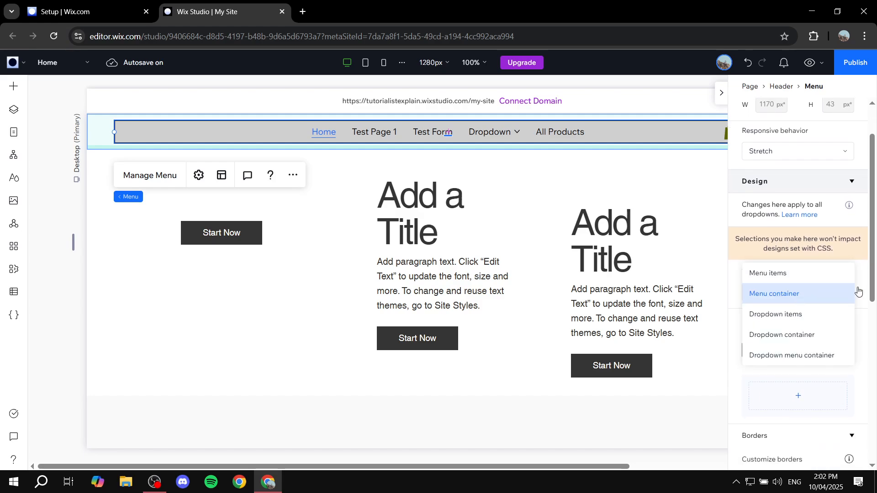
click(805, 274)
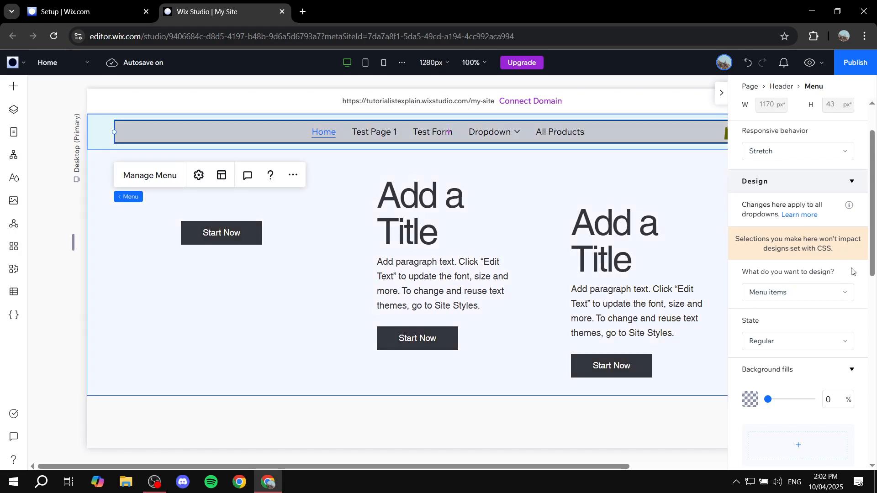
scroll(822, 320, down, 1)
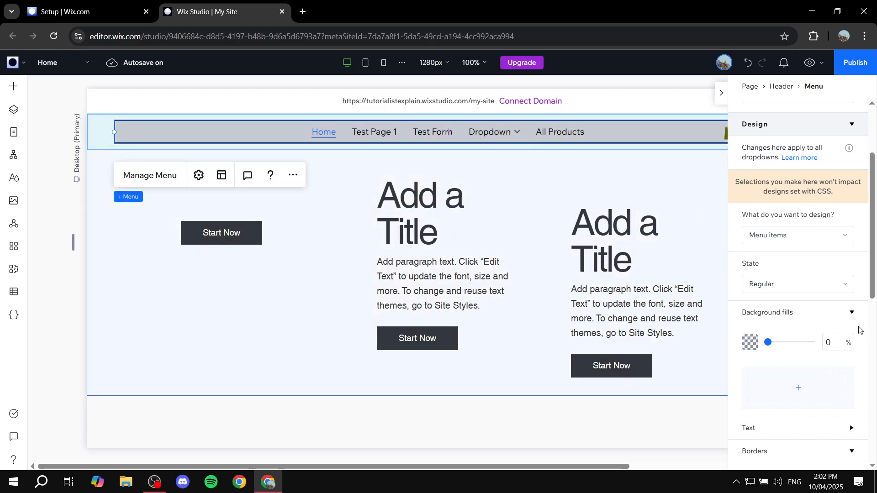
click(826, 293)
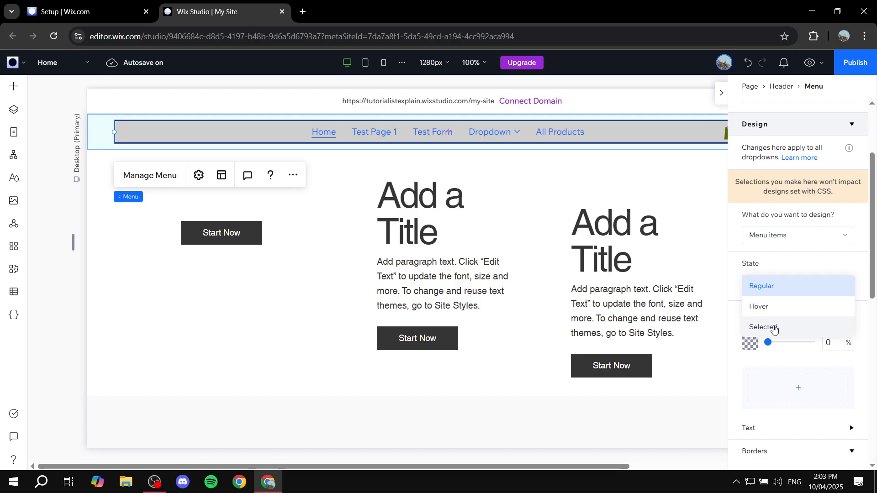
click(771, 287)
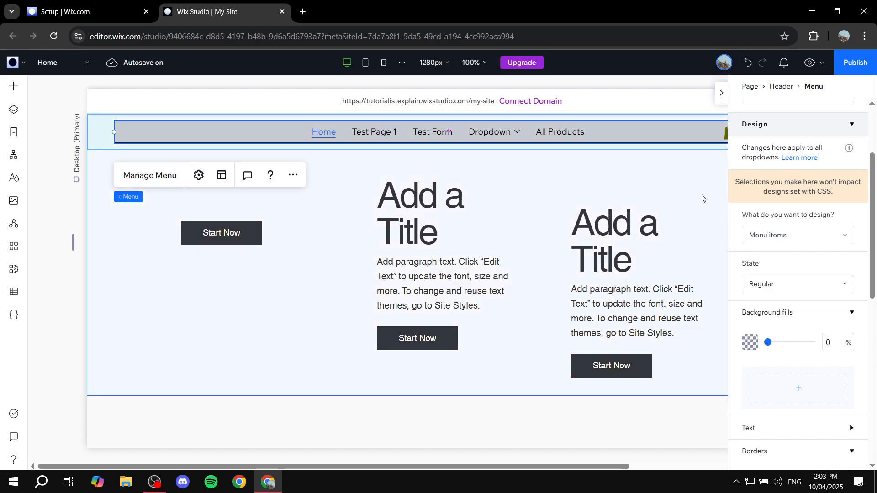
scroll(811, 258, down, 4)
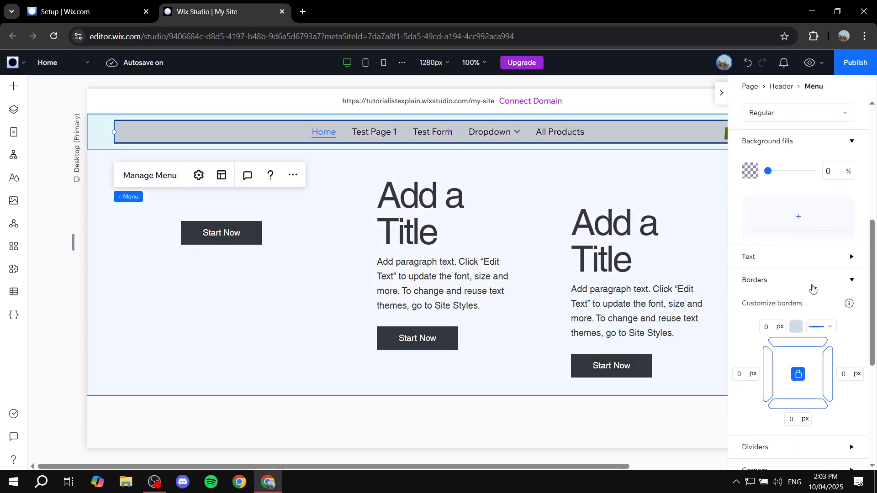
click(827, 258)
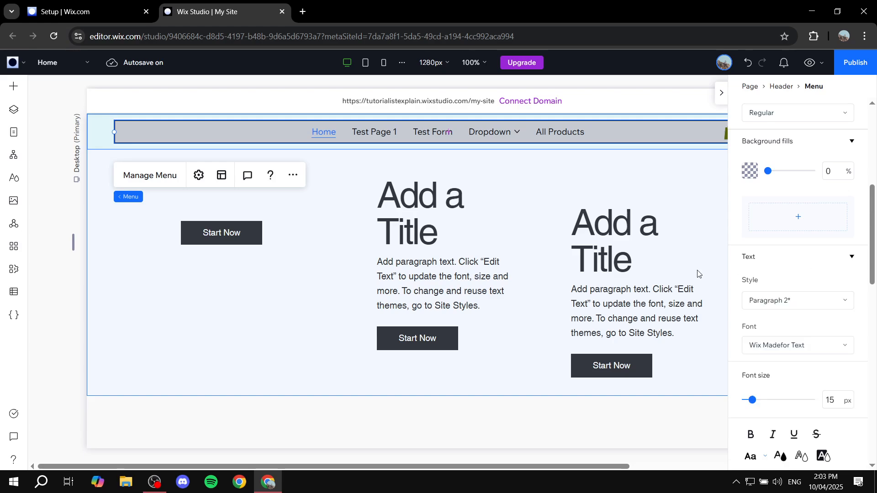
click(750, 436)
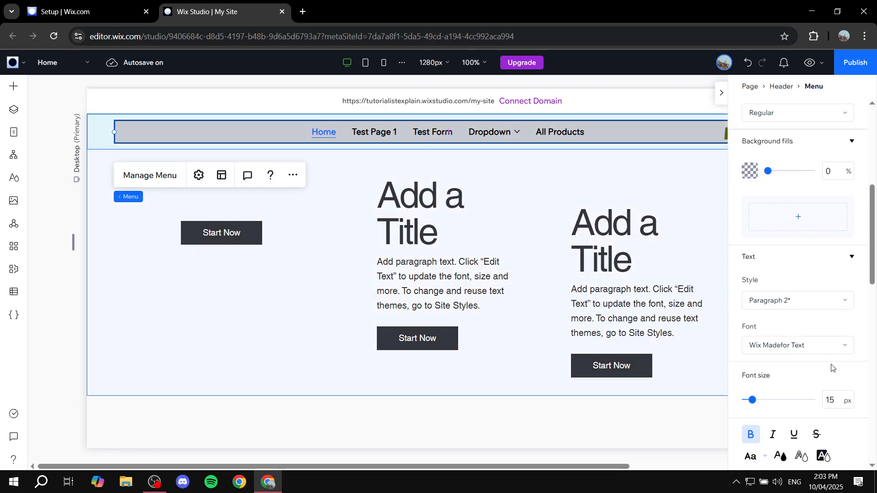
scroll(832, 368, down, 2)
click(849, 257)
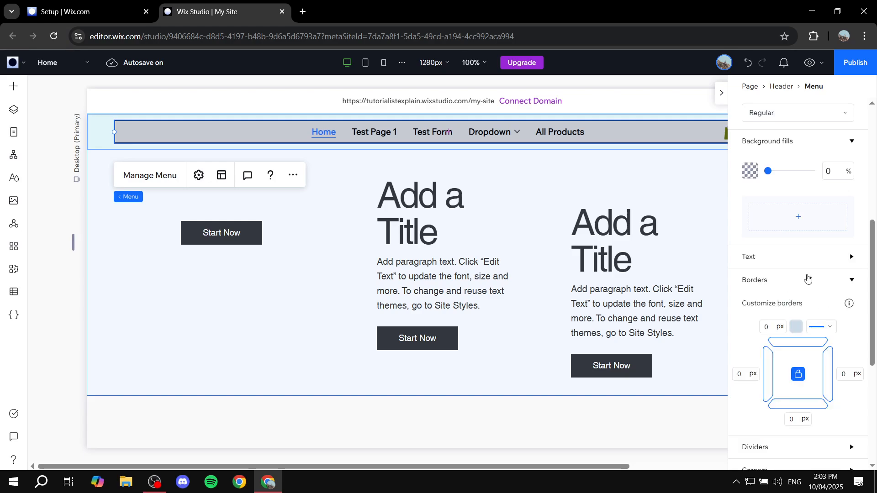
Switch the design target to the dropdown items and make their Regular state text bold.
scroll(809, 281, down, 4)
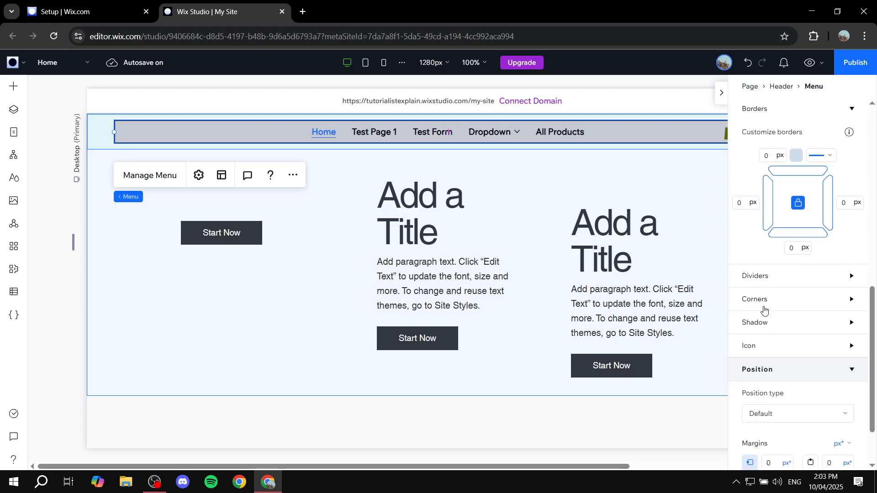
scroll(764, 310, down, 1)
scroll(813, 251, up, 10)
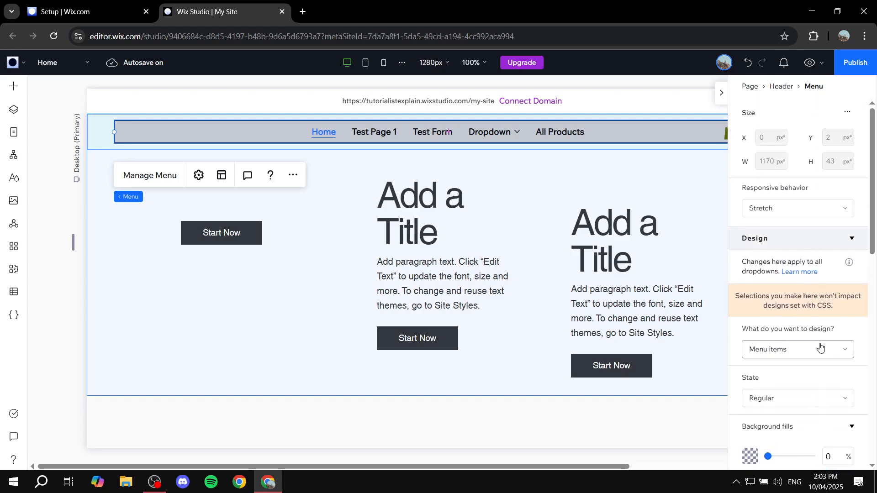
click(789, 351)
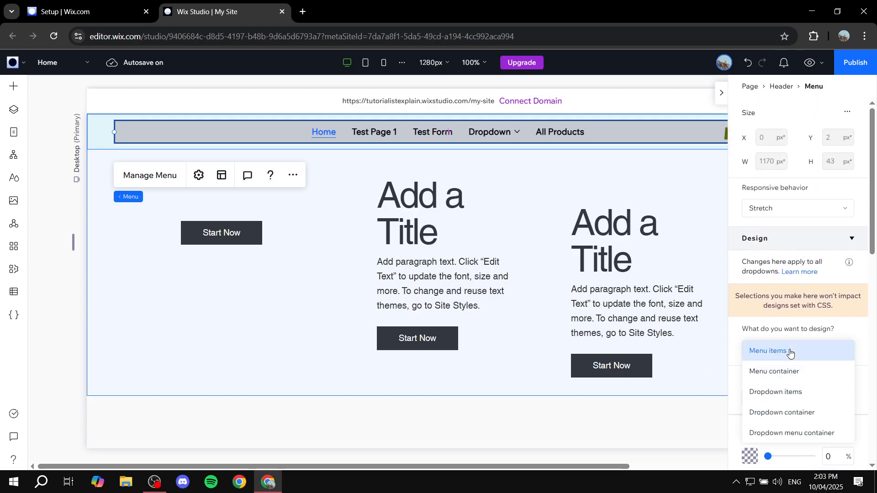
click(791, 393)
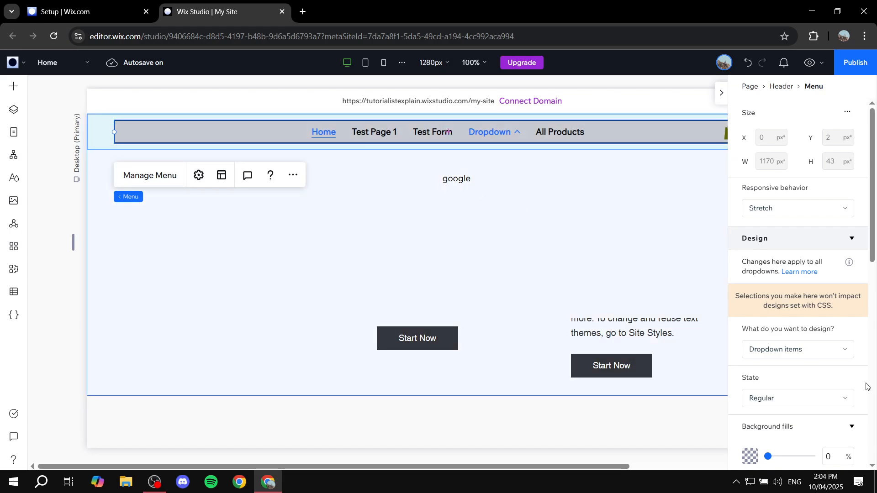
scroll(822, 347, down, 2)
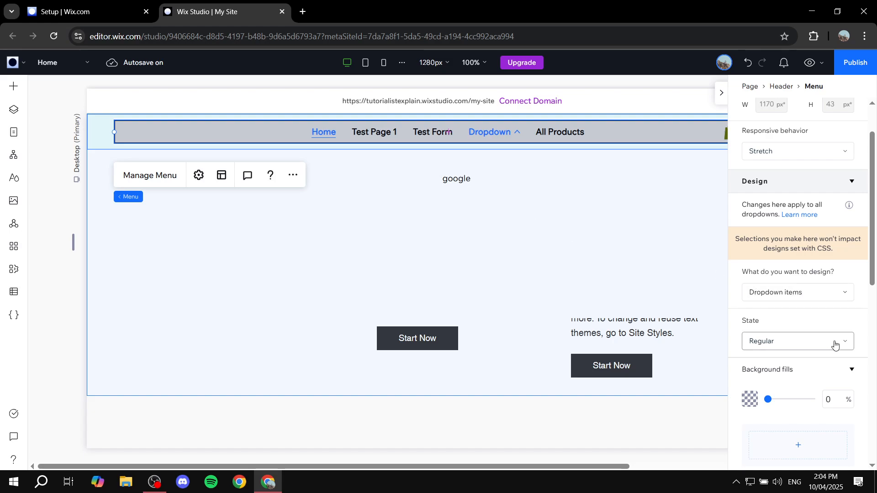
scroll(818, 329, down, 2)
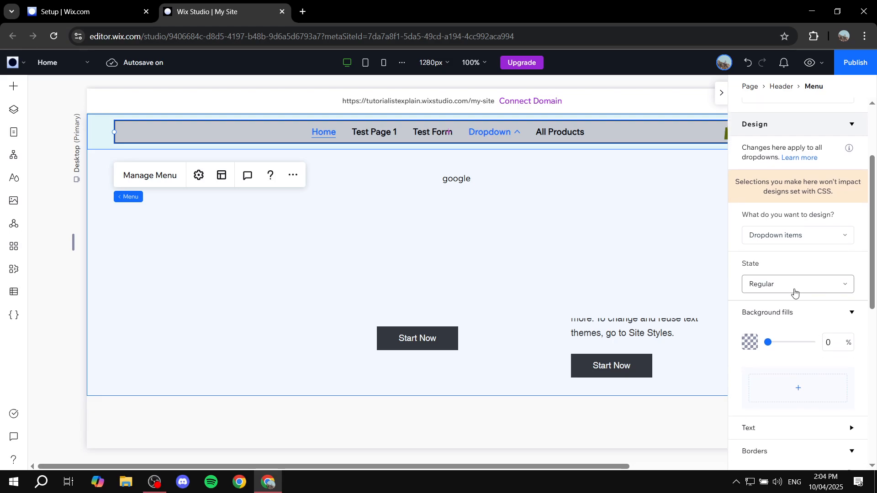
scroll(801, 297, down, 3)
click(801, 312)
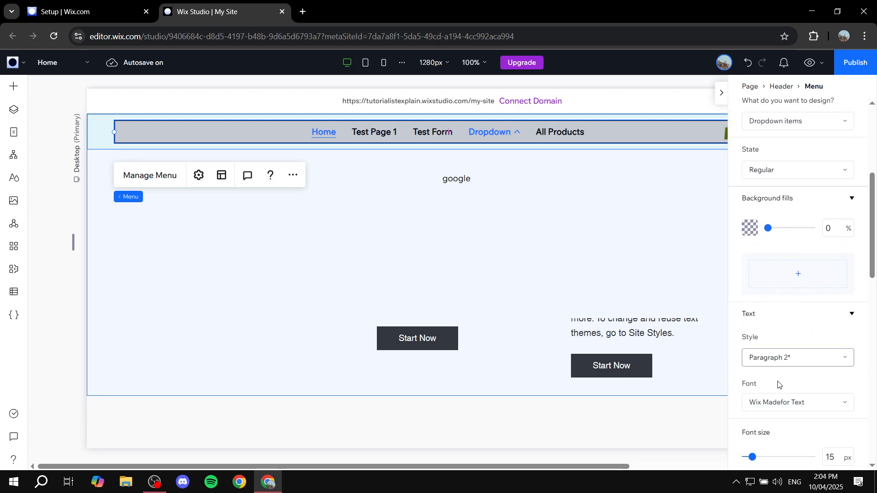
scroll(806, 336, down, 3)
scroll(799, 357, up, 6)
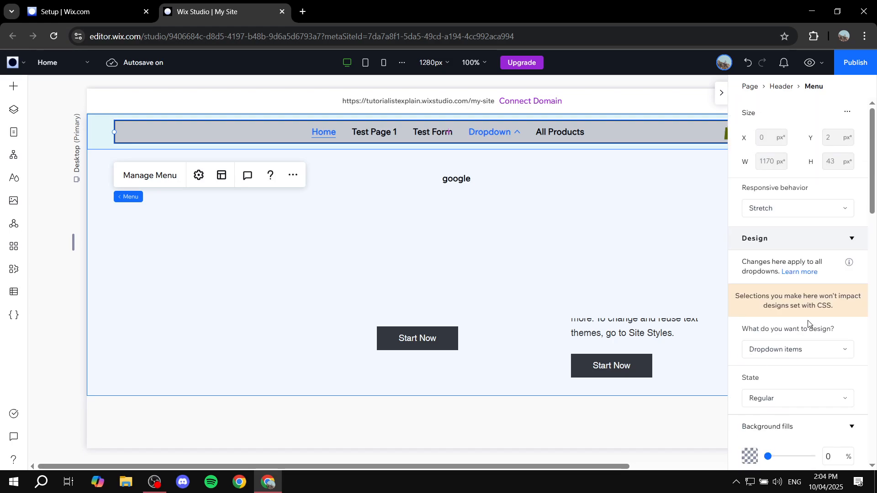
Give the dropdown container a light grey theme color background fill (#CCCCCC).
scroll(816, 300, down, 1)
click(817, 297)
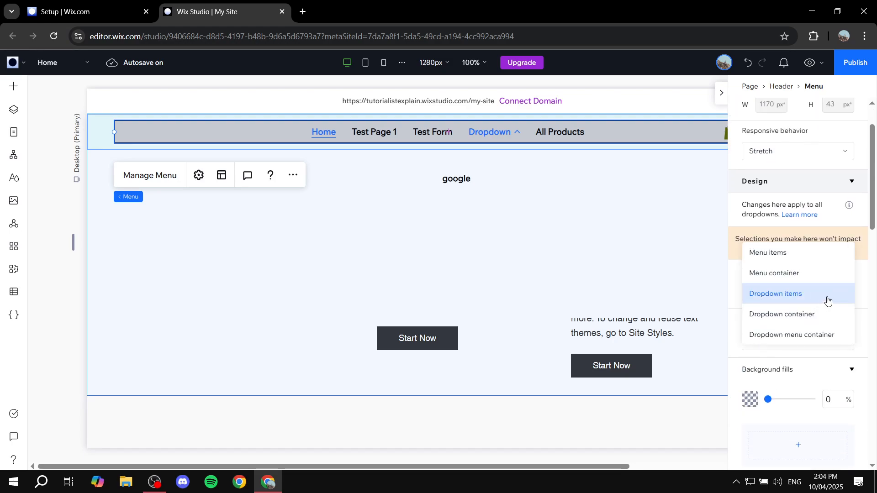
click(811, 318)
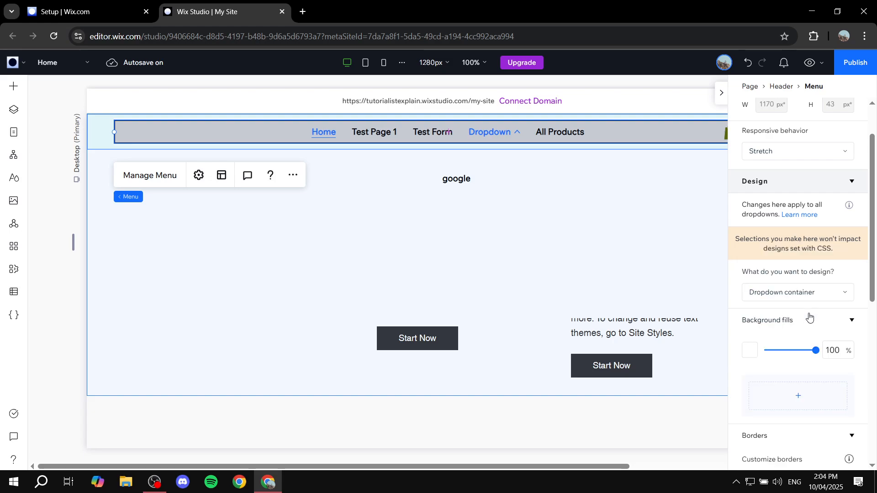
scroll(796, 306, down, 1)
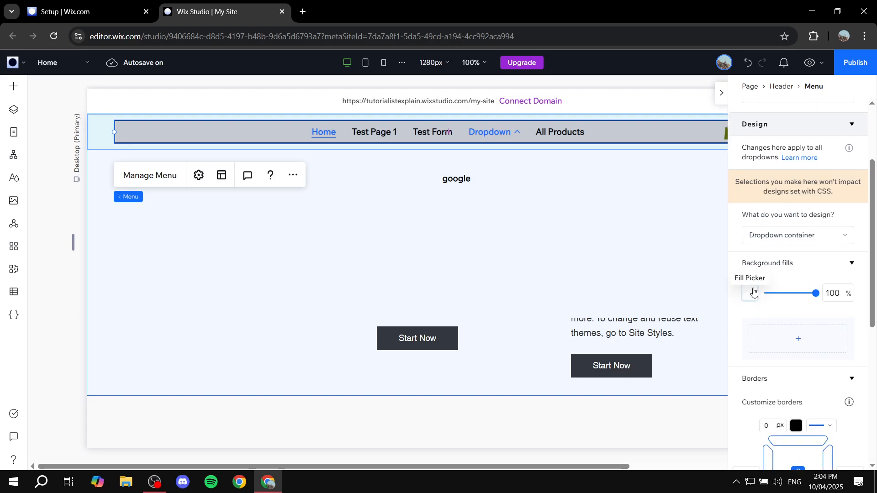
click(753, 292)
click(800, 349)
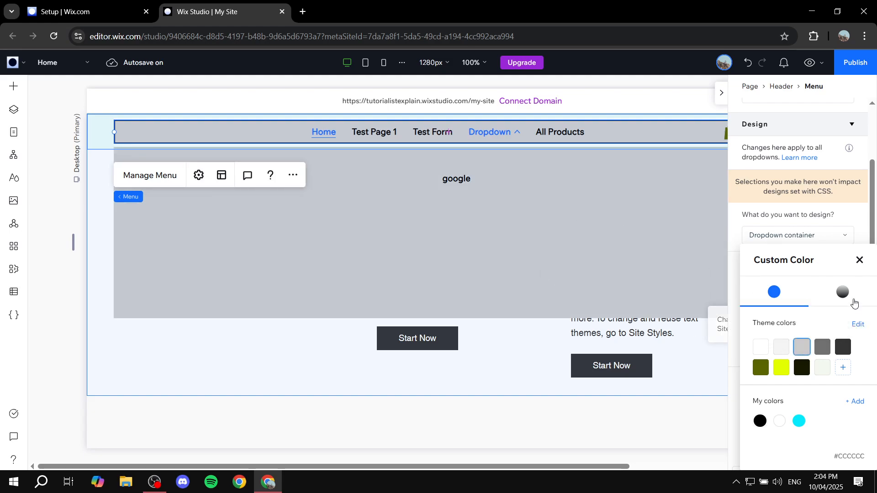
click(859, 260)
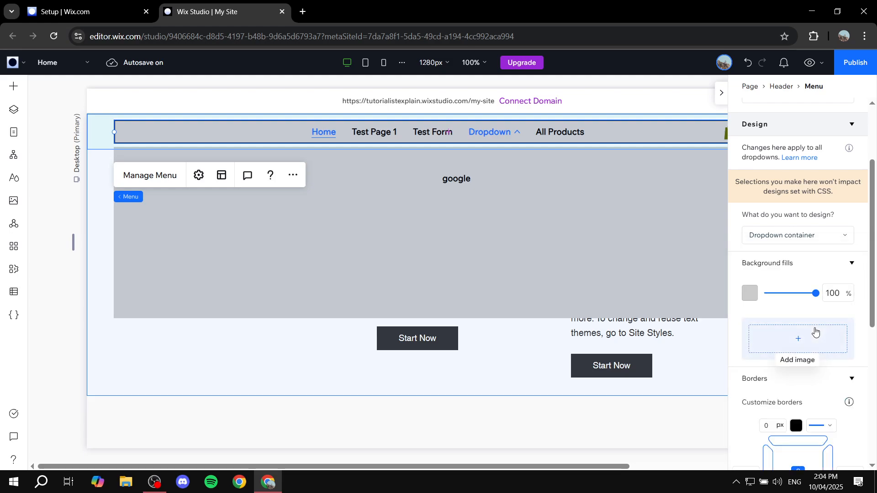
Review the dropdown container's border and corner options and the dropdown menu container's design, and return to the menu items design.
scroll(808, 311, down, 3)
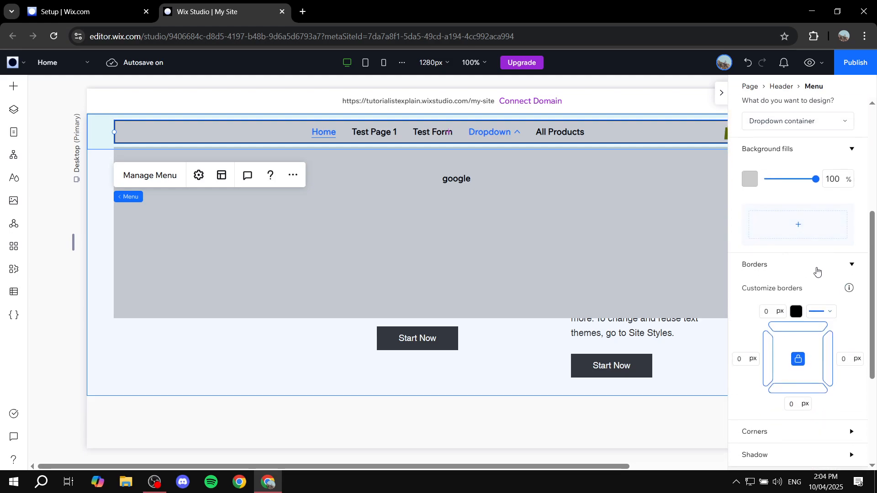
scroll(795, 340, down, 3)
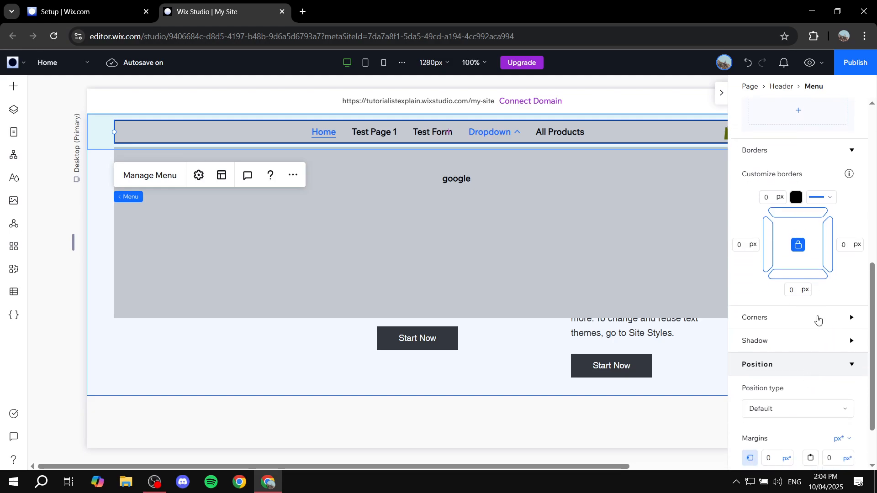
click(818, 321)
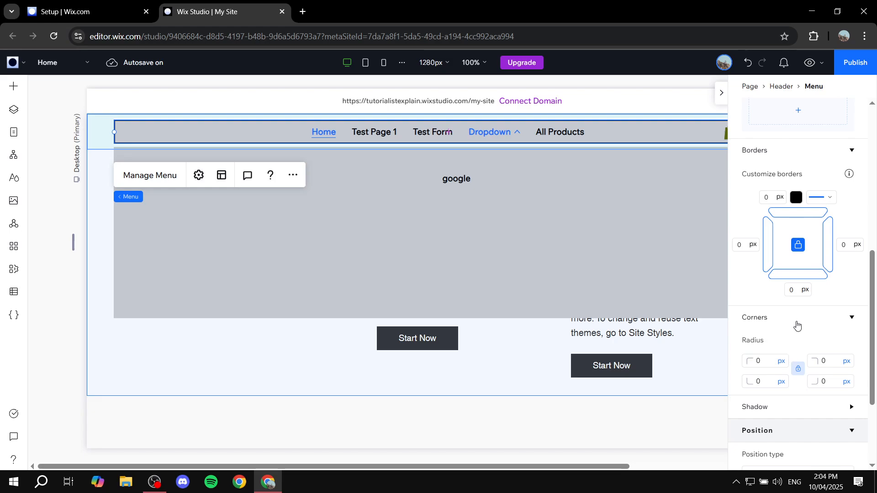
click(851, 319)
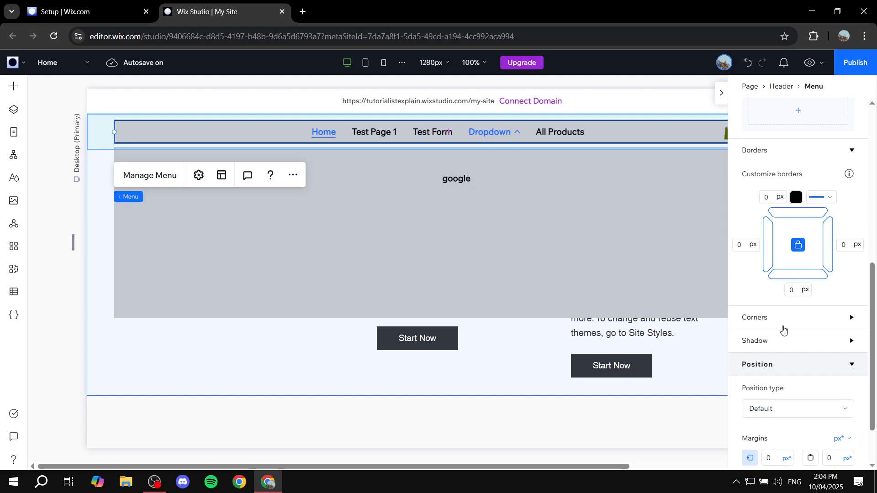
scroll(783, 329, up, 5)
click(804, 246)
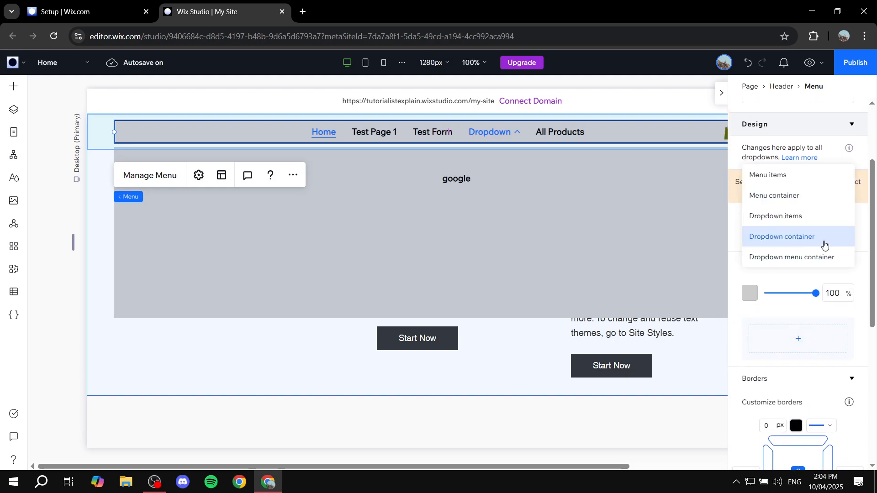
click(794, 260)
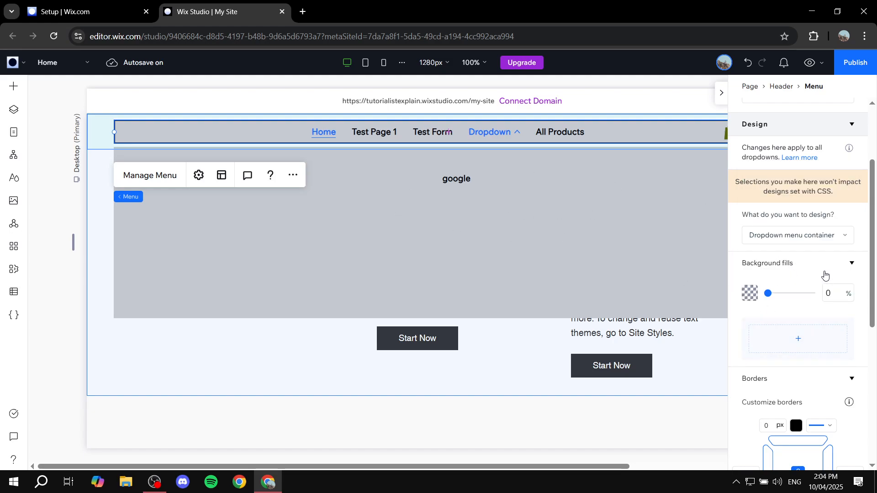
click(831, 240)
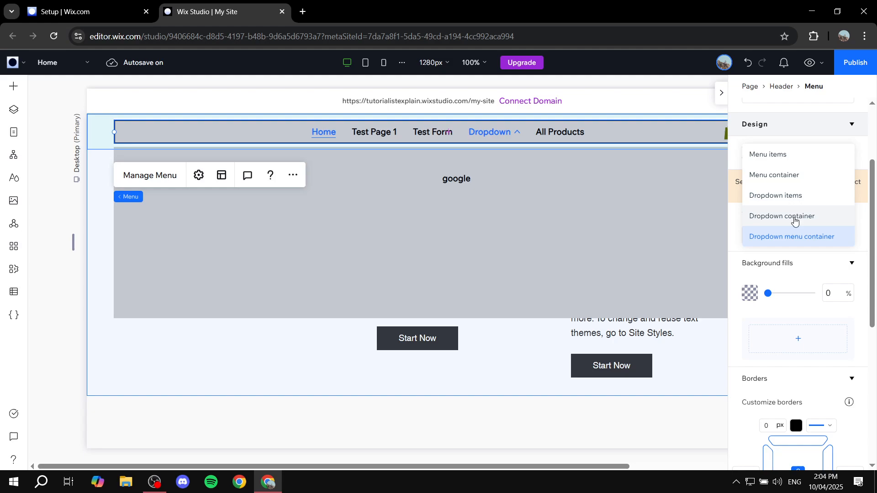
click(791, 156)
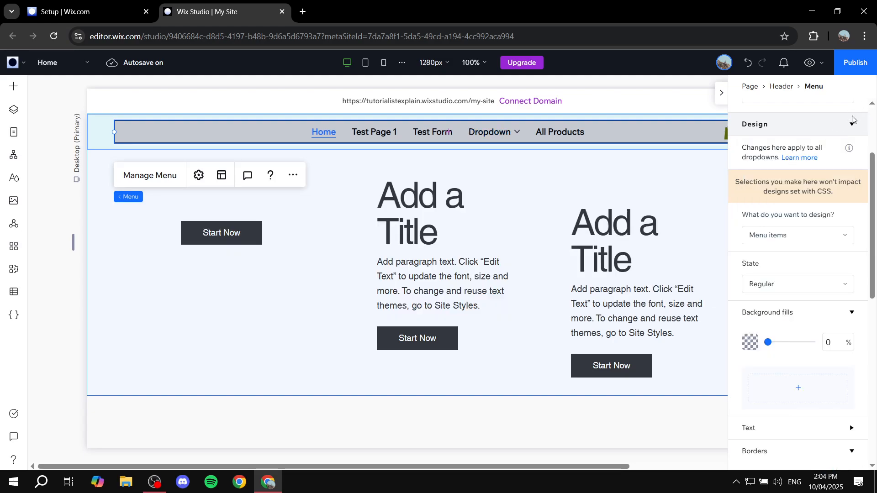
Open the header menu's dropdown layout settings and set the container width to Hug content.
click(722, 93)
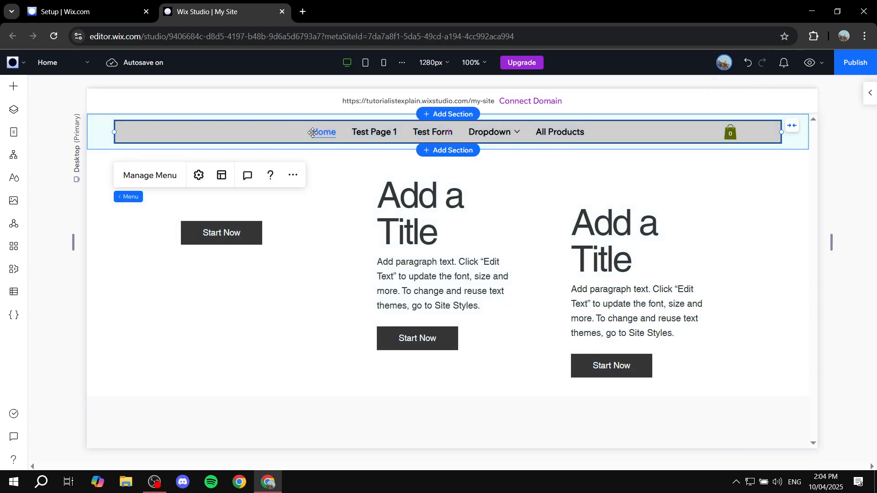
click(222, 178)
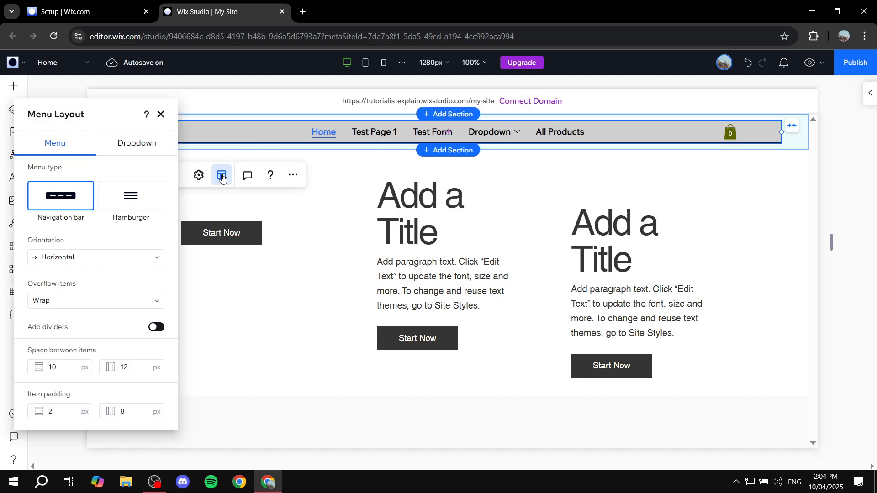
click(141, 151)
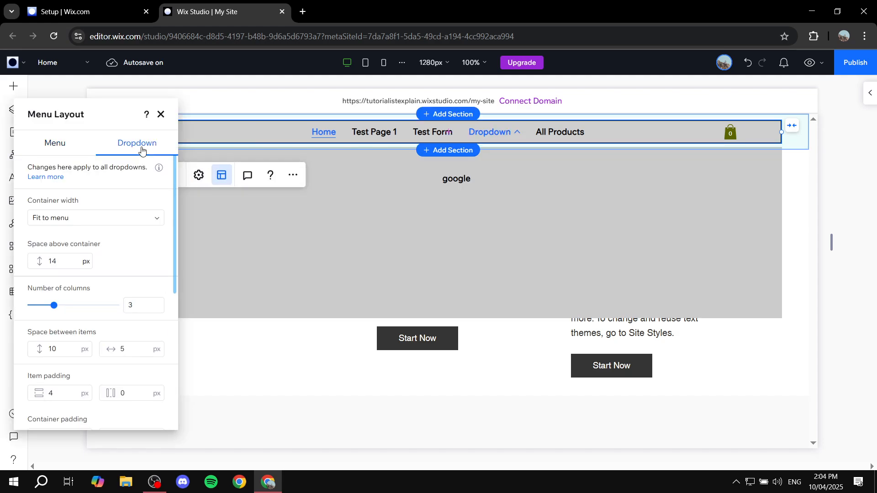
click(145, 222)
click(76, 279)
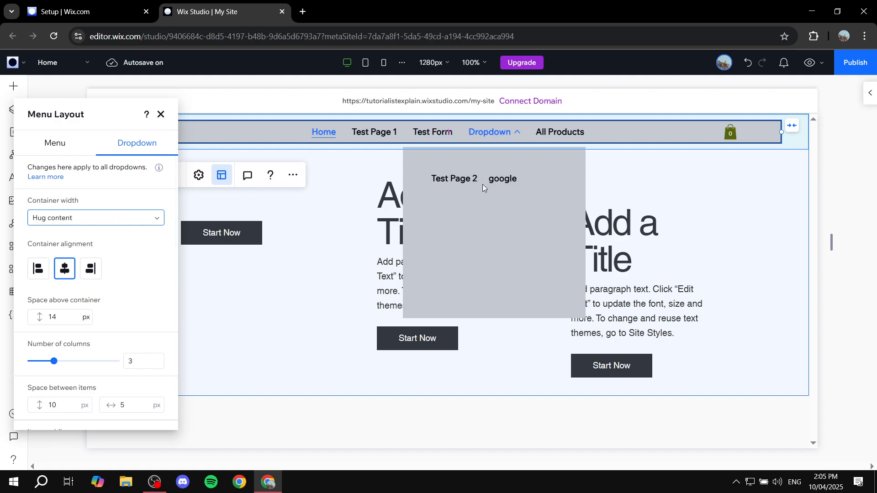
Set the dropdown's number of columns to 2 and the vertical space between its items to 2 px.
scroll(76, 318, down, 3)
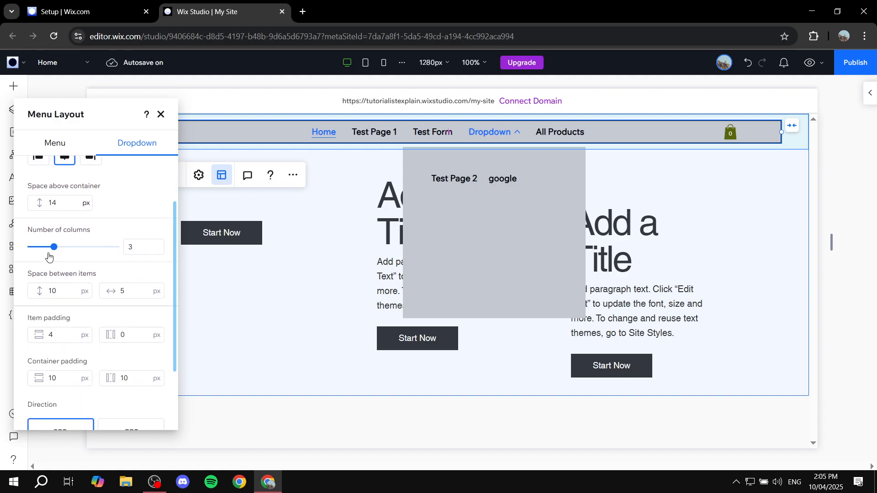
mouse_move(54, 246)
mouse_down()
mouse_move(26, 247)
mouse_move(41, 247)
mouse_up()
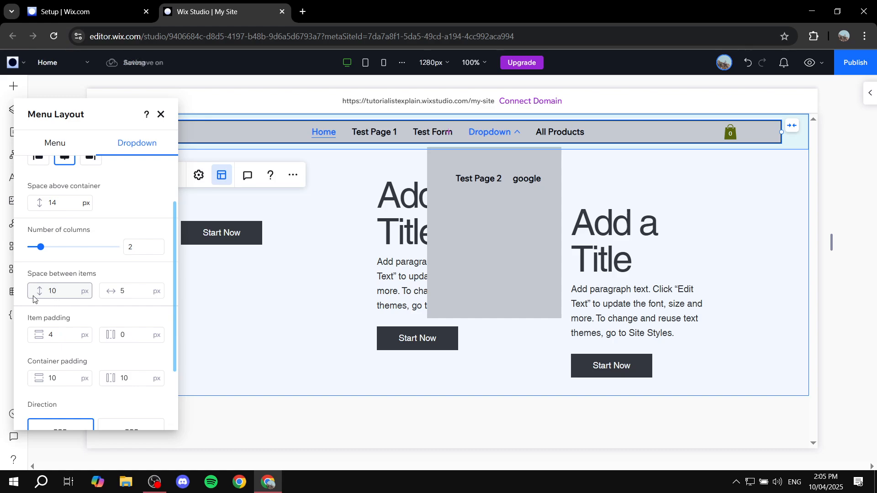
drag(69, 289, 33, 287)
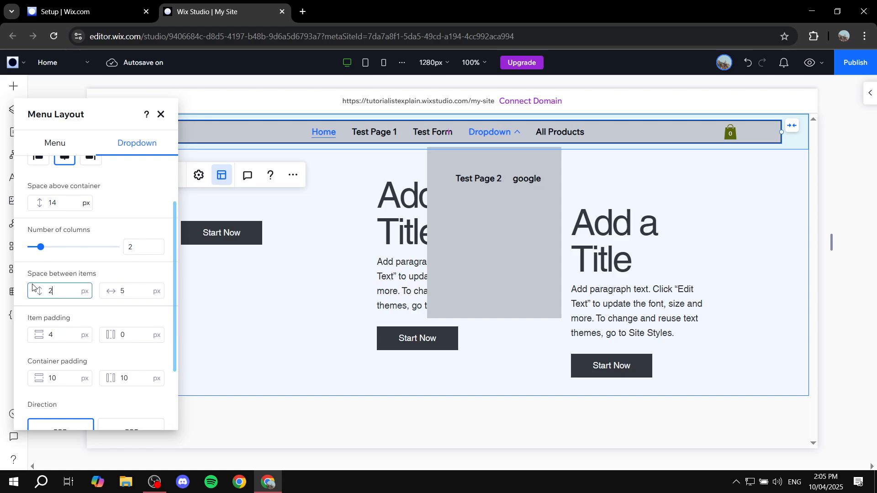
click(119, 261)
scroll(112, 261, down, 1)
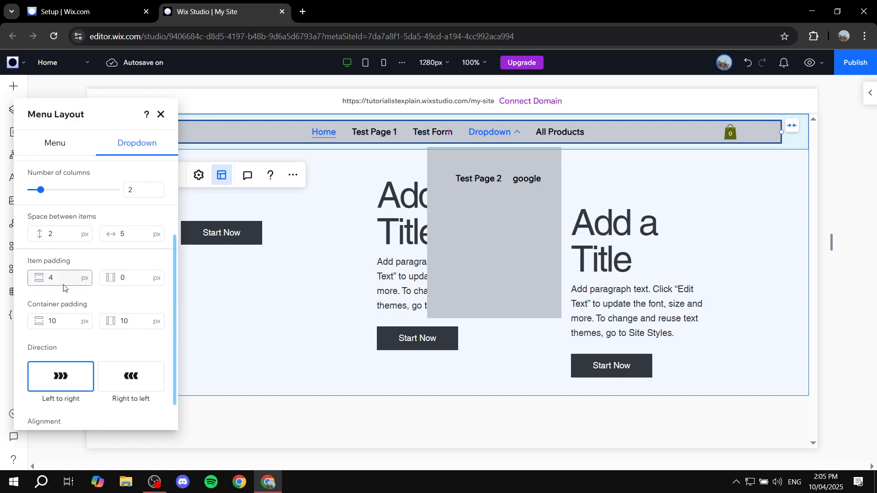
Set the dropdown's vertical item padding to 0 px and both its vertical and horizontal container padding to 0 px.
drag(64, 287, 36, 278)
text(0)
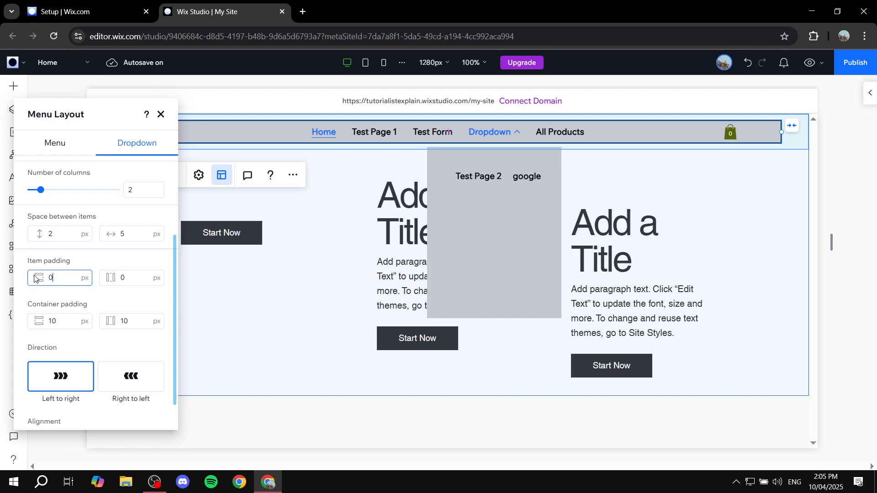
scroll(62, 286, down, 1)
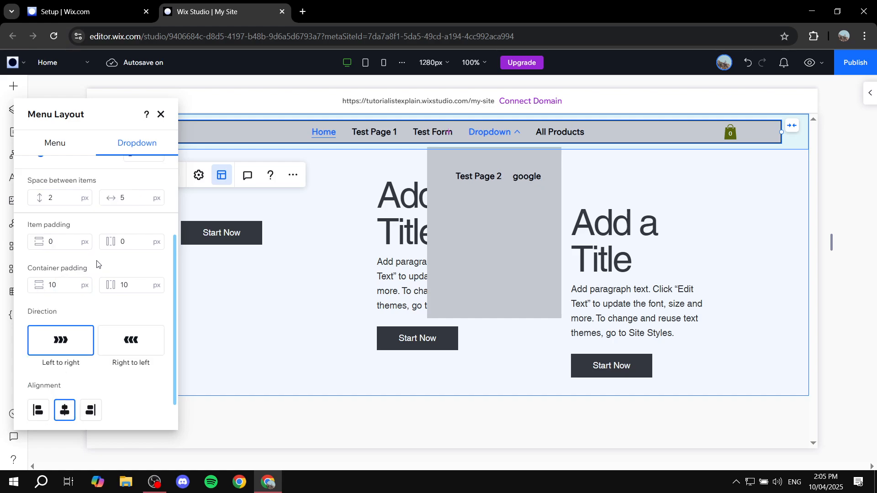
drag(62, 286, 41, 285)
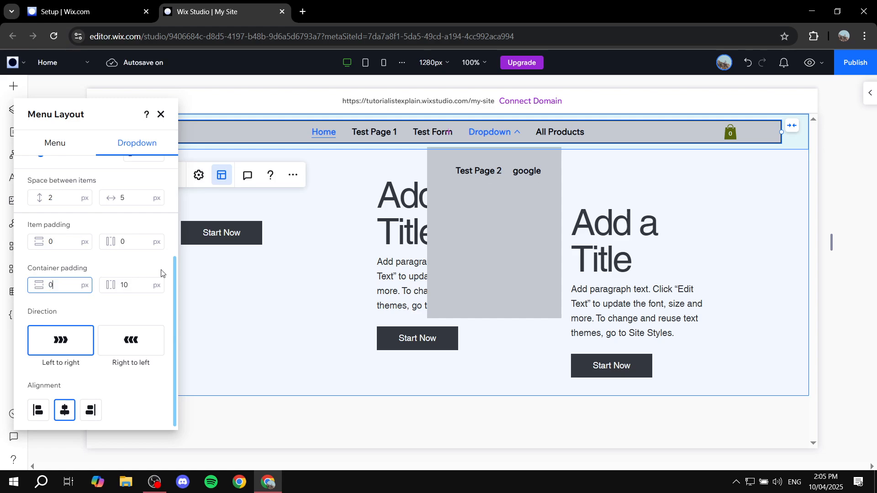
key(Tab)
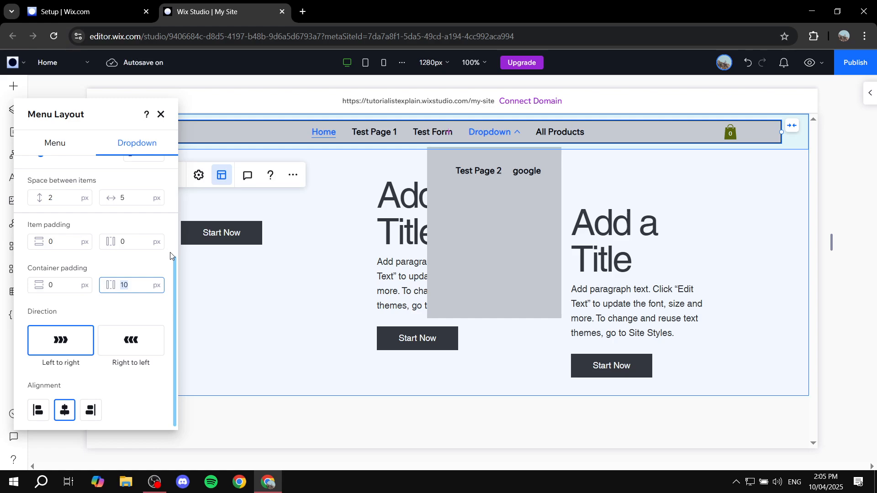
text(0)
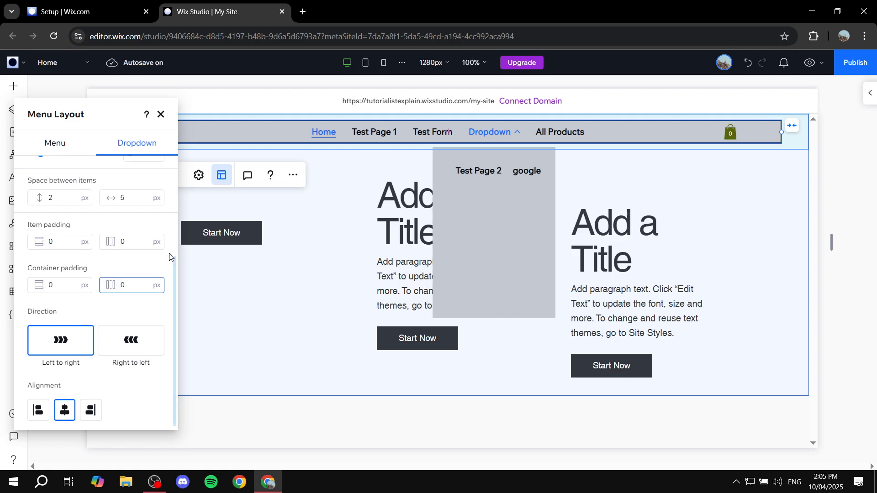
click(111, 265)
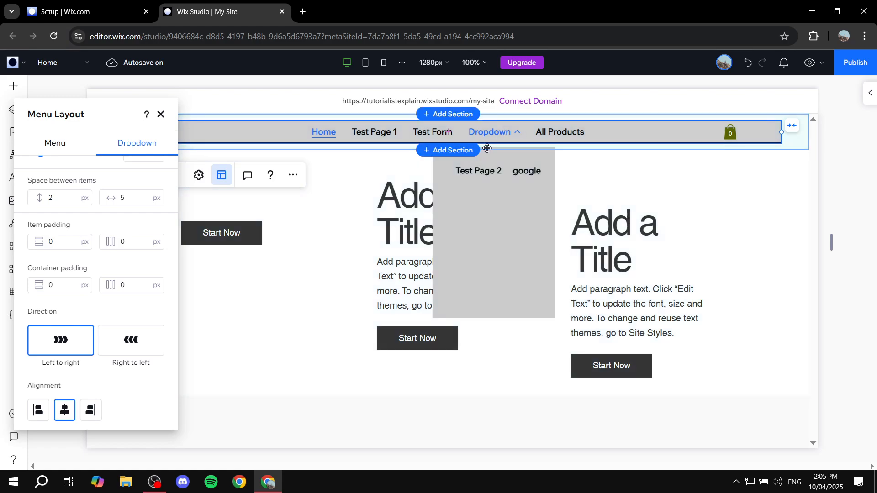
Try a single dropdown column, return the number of columns to 2, and close the menu layout settings.
scroll(110, 273, up, 4)
scroll(115, 275, down, 1)
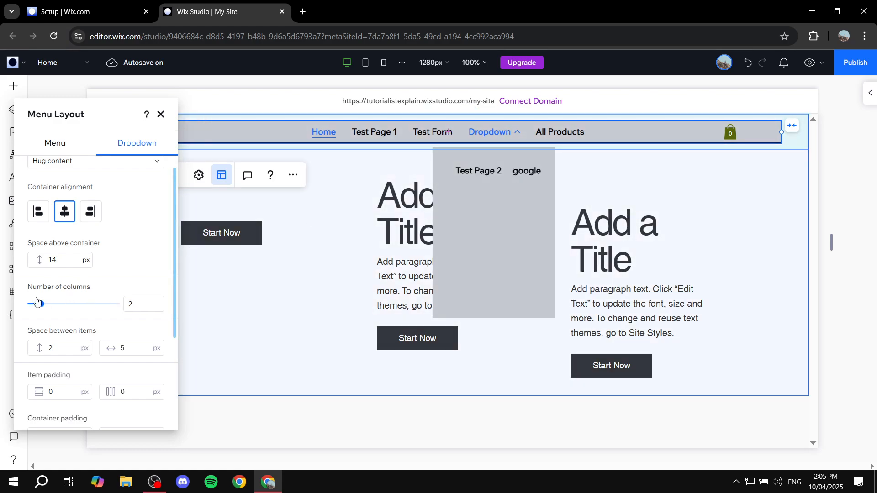
mouse_move(37, 302)
mouse_down()
mouse_move(18, 304)
mouse_move(40, 304)
mouse_up()
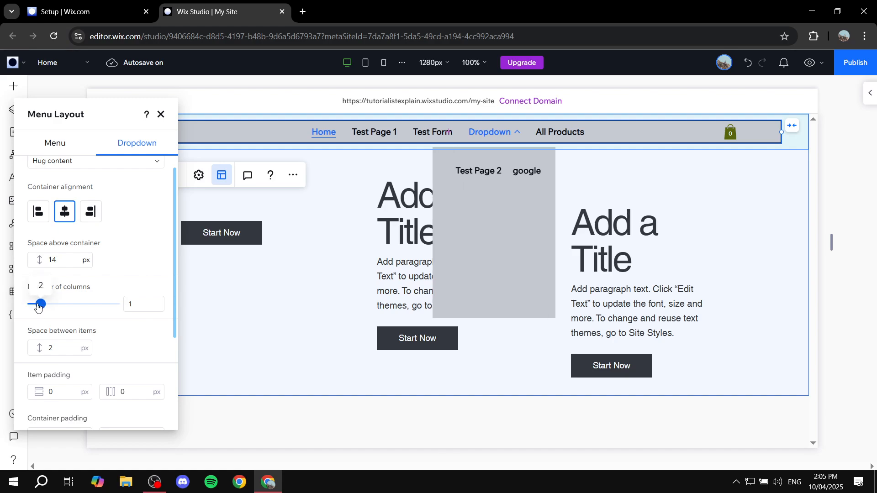
click(163, 117)
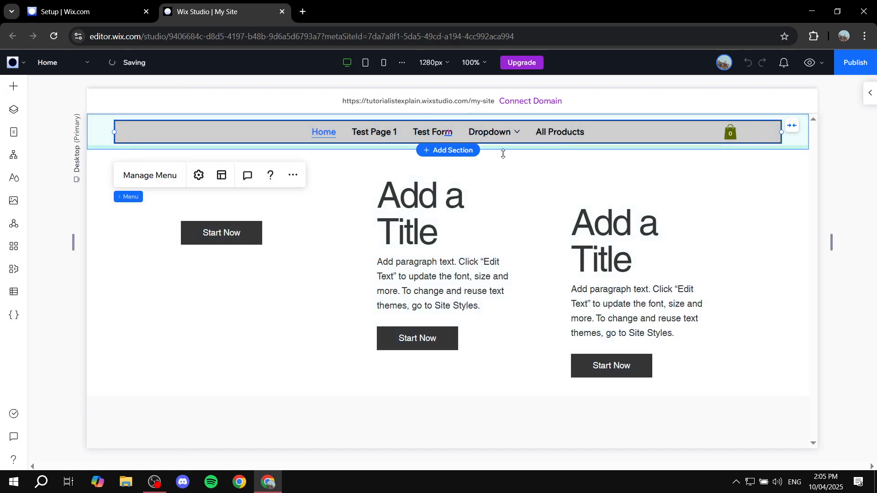
Check the menu's item list, then try the Wash, Bullet and Wave animation packages and set the menu's animation to None.
click(152, 178)
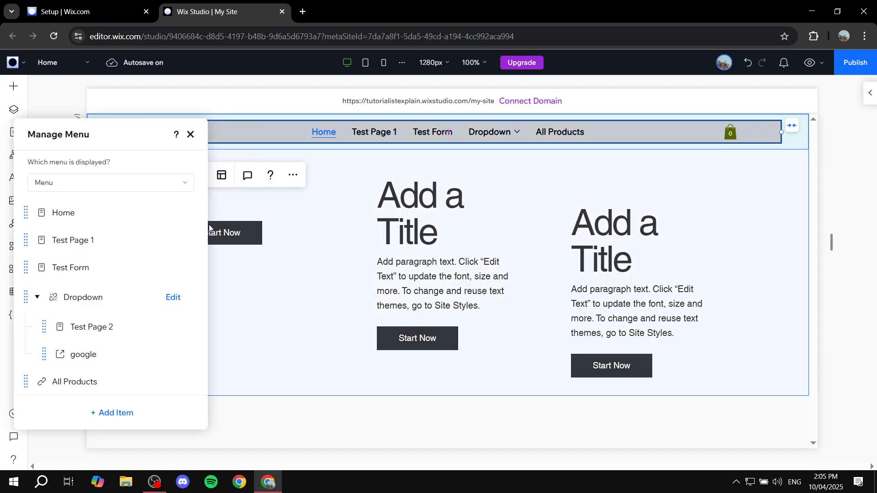
click(191, 135)
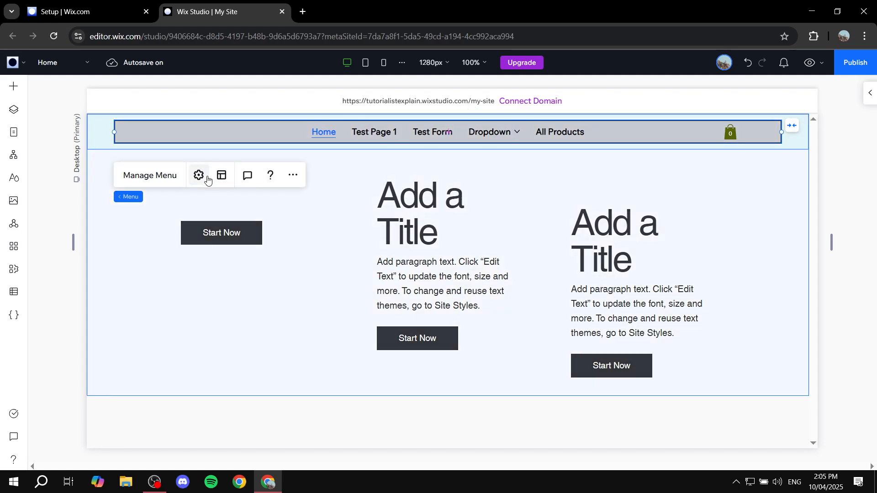
click(205, 179)
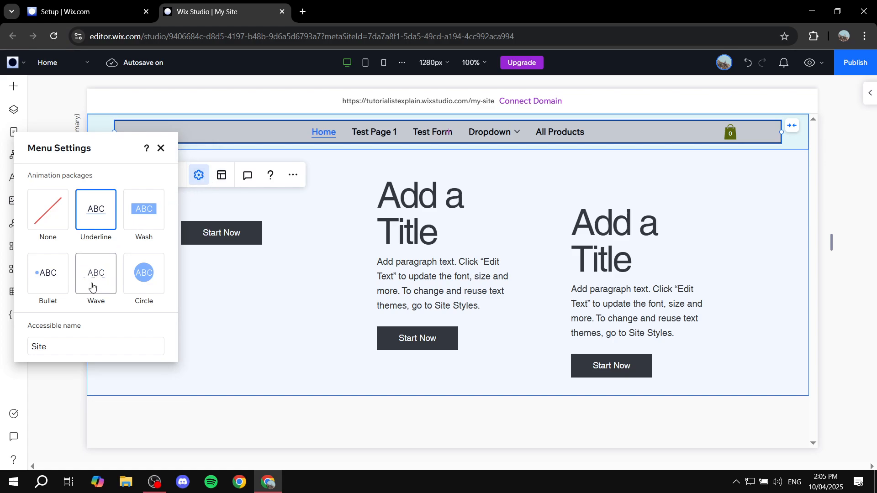
click(138, 211)
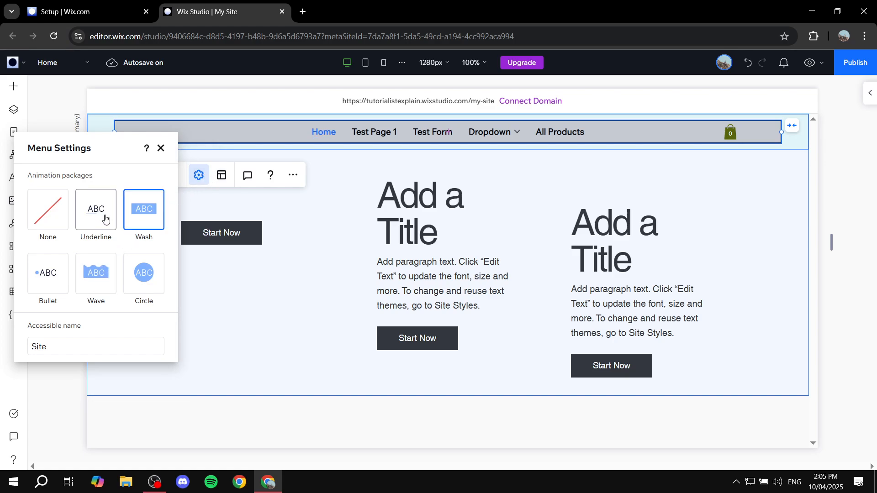
click(48, 273)
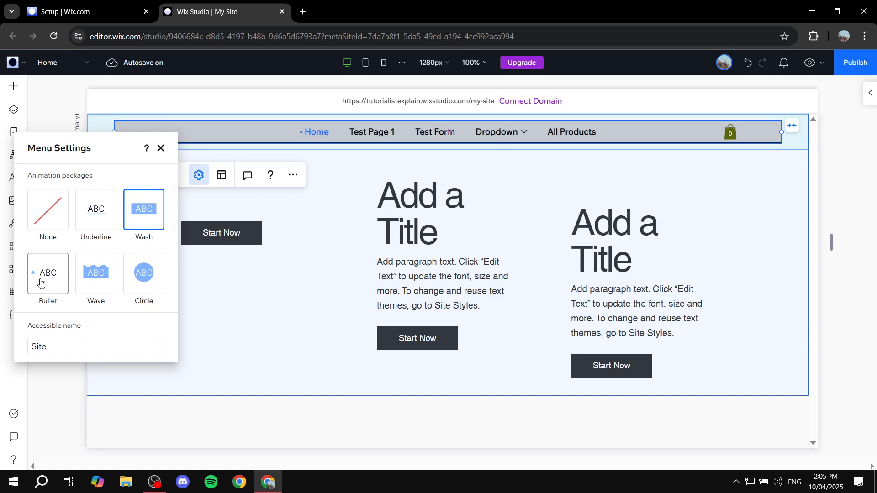
click(126, 275)
click(90, 220)
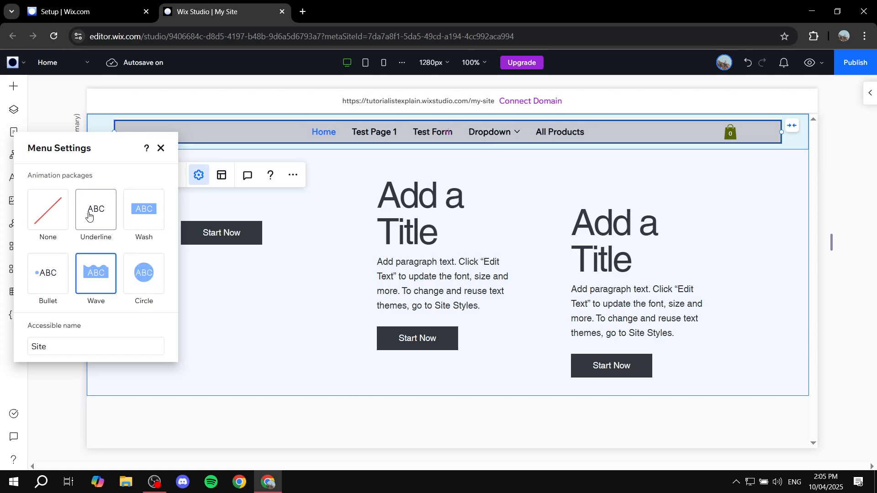
click(57, 216)
click(160, 148)
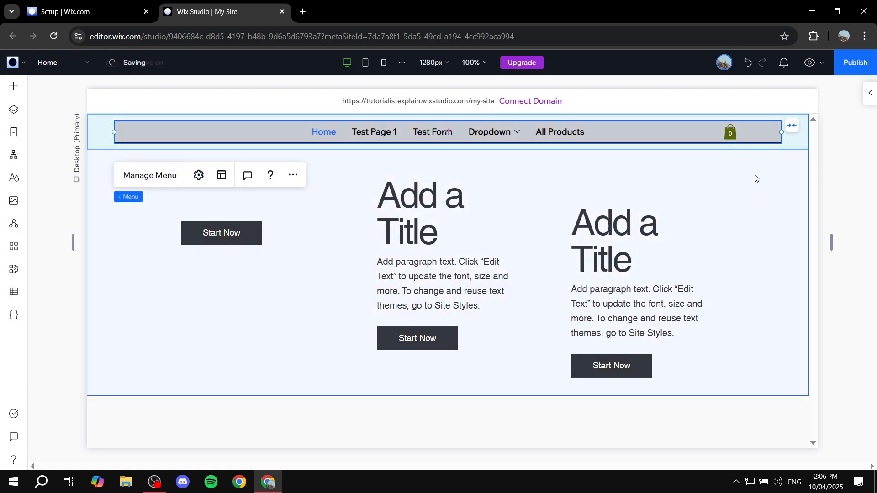
Try the header menu unstretched, preview the site with the dropdown open, and stretch the menu again.
click(792, 129)
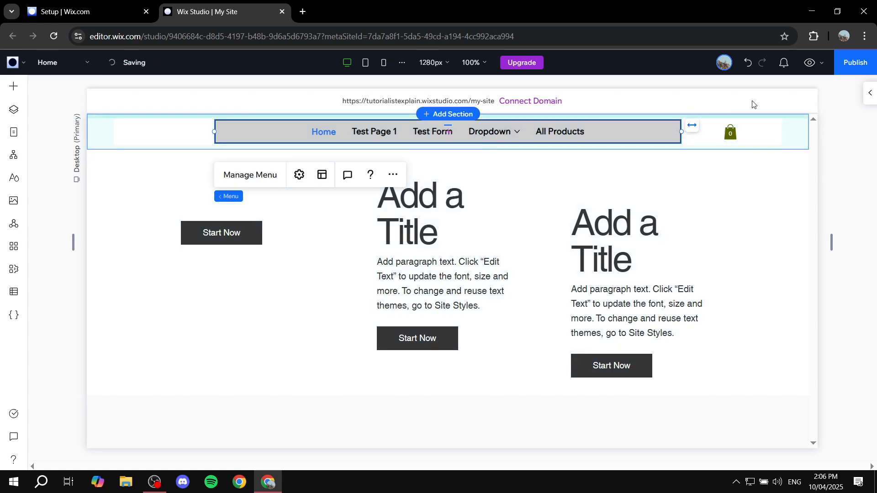
click(810, 63)
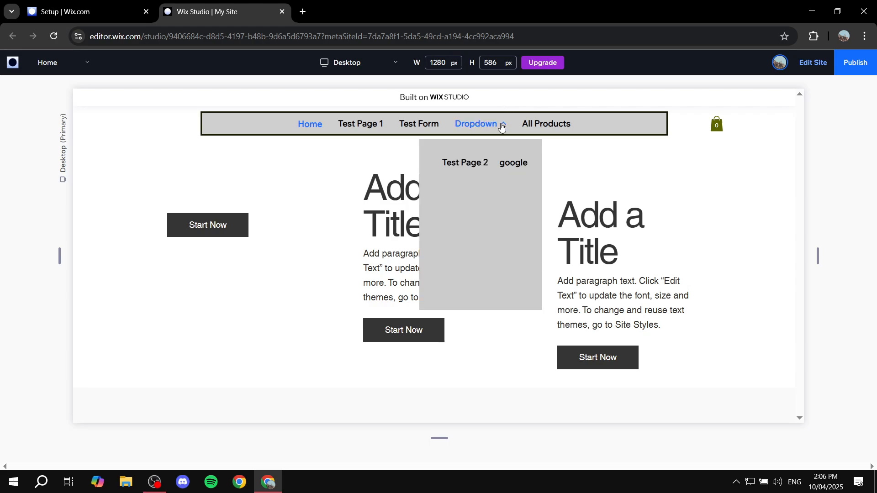
click(502, 128)
click(501, 127)
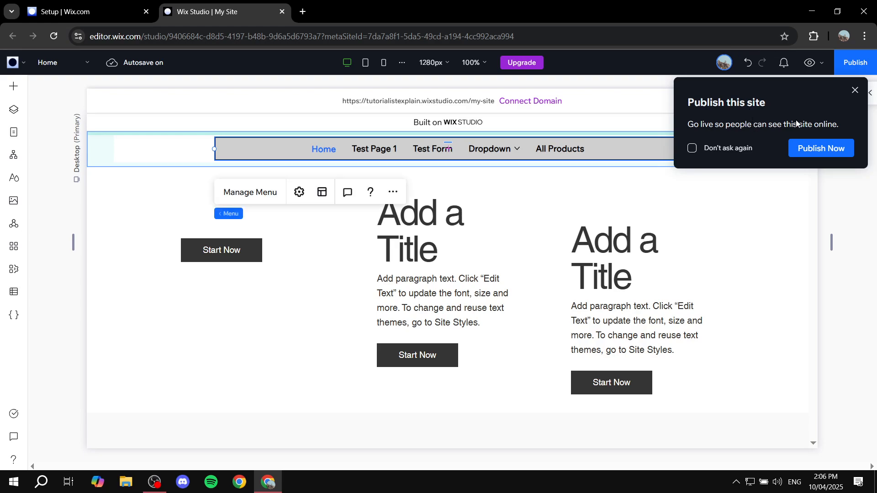
click(854, 91)
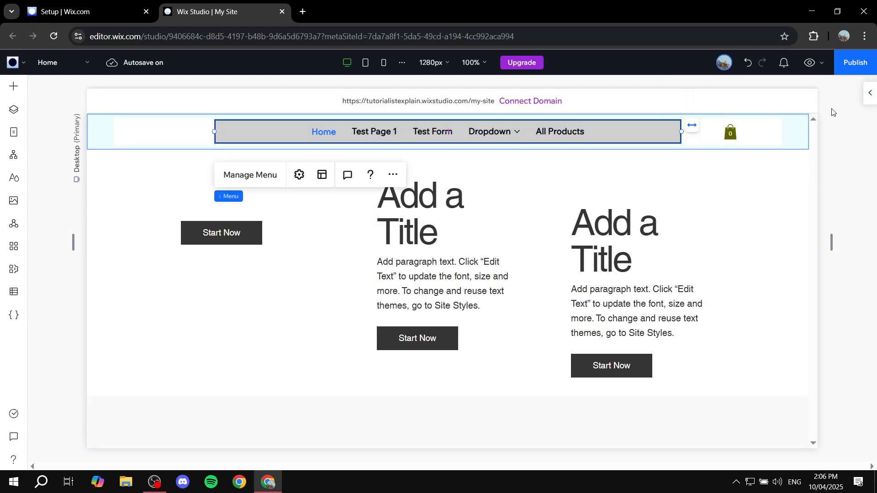
click(692, 126)
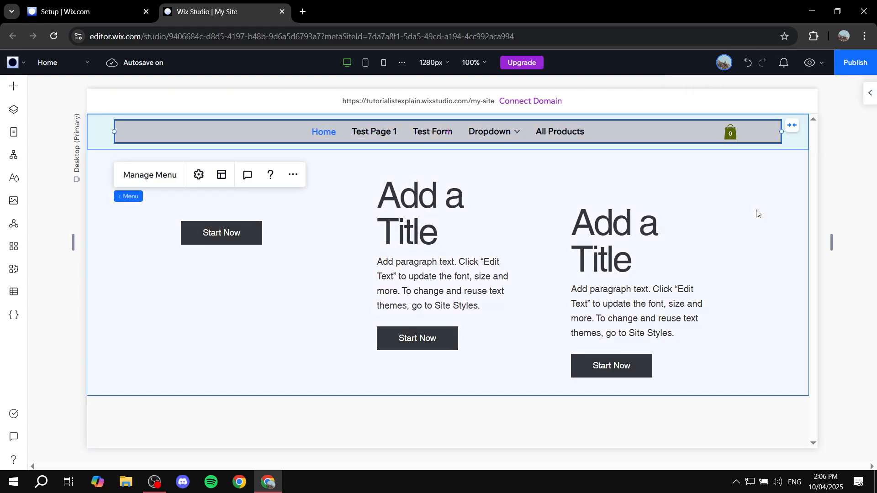